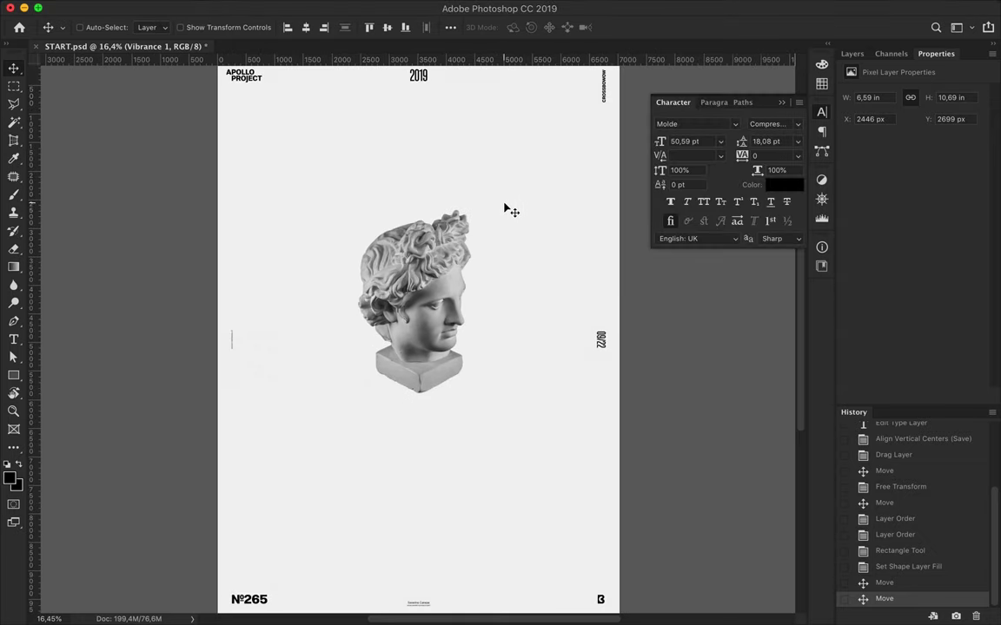
Step: Duplicate the vertical 09/22 date repeatedly into a column running down the poster's right edge
drag(608, 347, 606, 279)
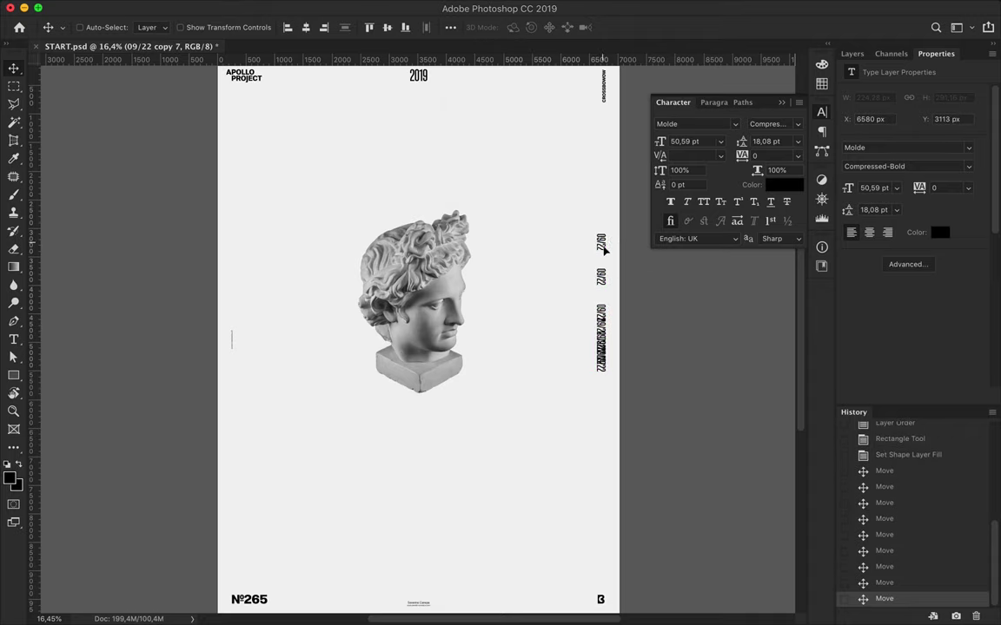
drag(604, 233, 605, 137)
drag(601, 276, 605, 458)
mouse_move(607, 390)
mouse_down()
mouse_move(600, 415)
mouse_move(612, 448)
mouse_up()
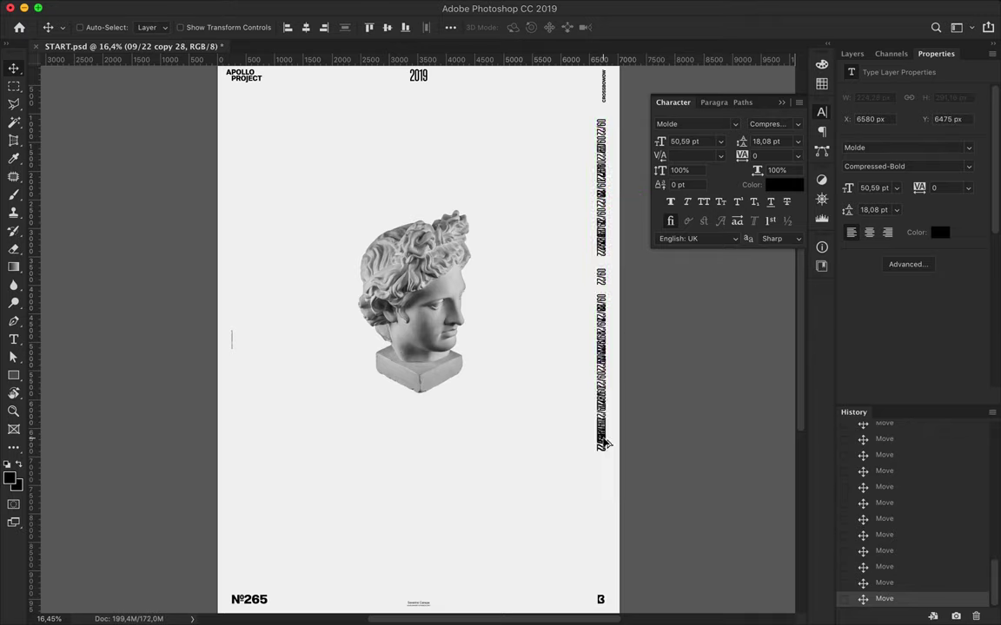
drag(606, 487, 605, 521)
drag(605, 521, 613, 562)
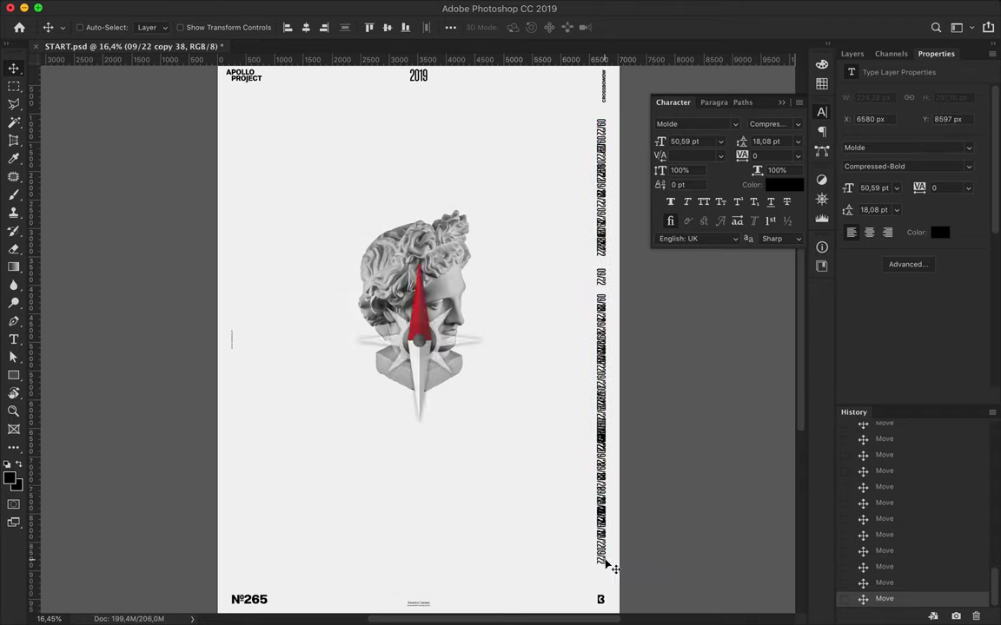
click(237, 345)
key(ctrl+z)
scroll(240, 343, up, 2)
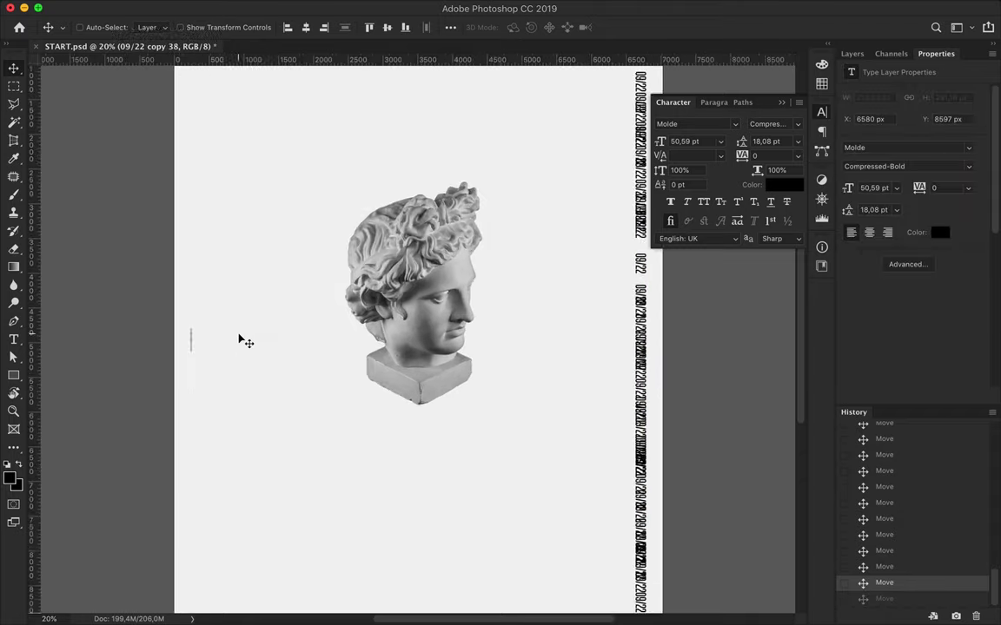
Step: Duplicate the small vertical website credit into overlapping copies, then copy the APOLLO PROJECT title along the top
drag(247, 336, 247, 330)
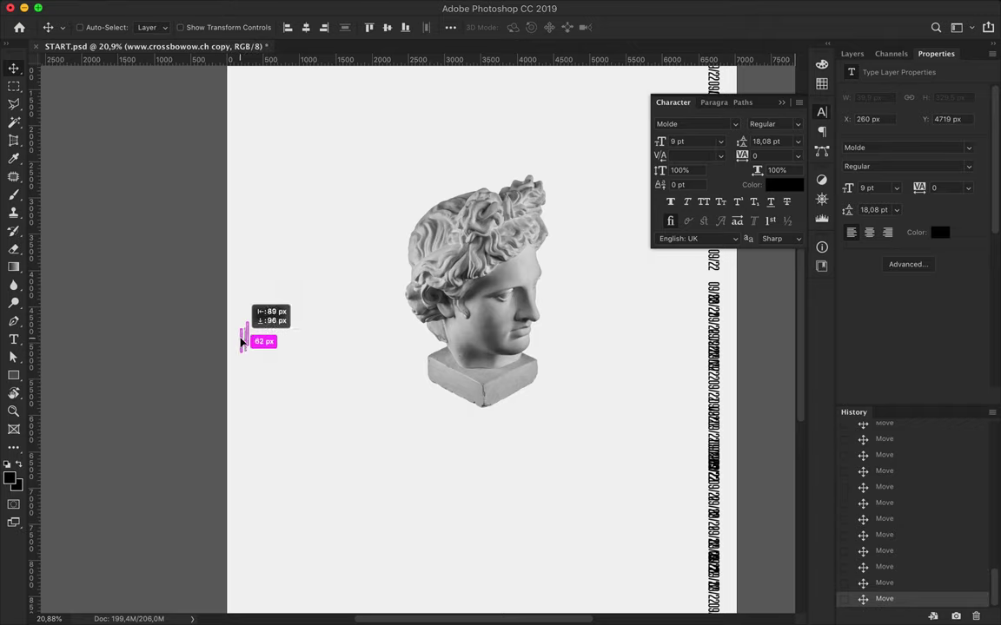
scroll(241, 344, up, 3)
mouse_move(374, 351)
mouse_down()
mouse_move(379, 335)
mouse_move(375, 402)
mouse_move(400, 385)
mouse_move(391, 368)
mouse_up()
scroll(438, 277, down, 5)
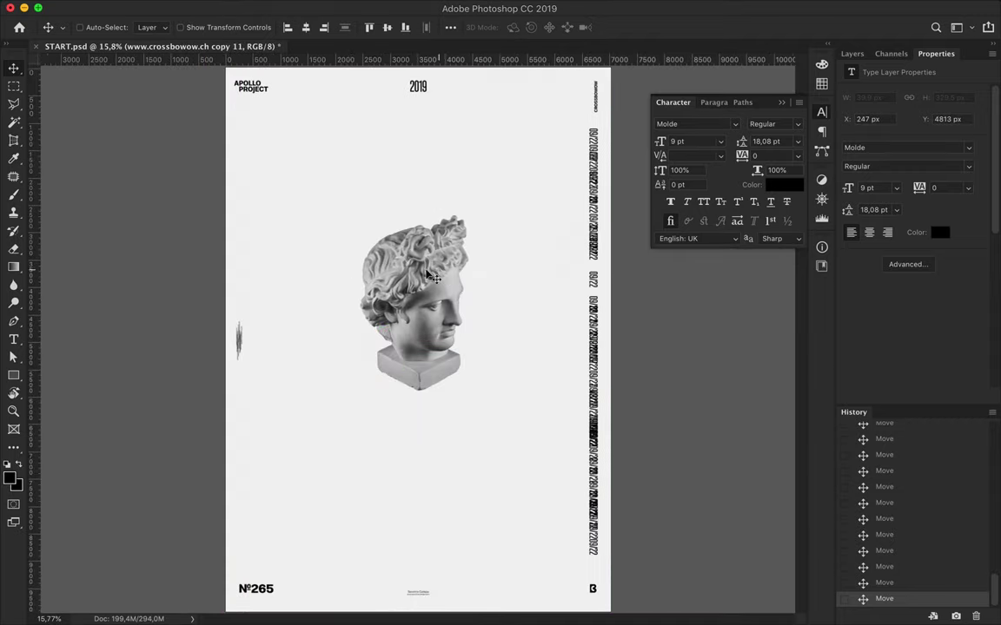
drag(259, 98, 273, 91)
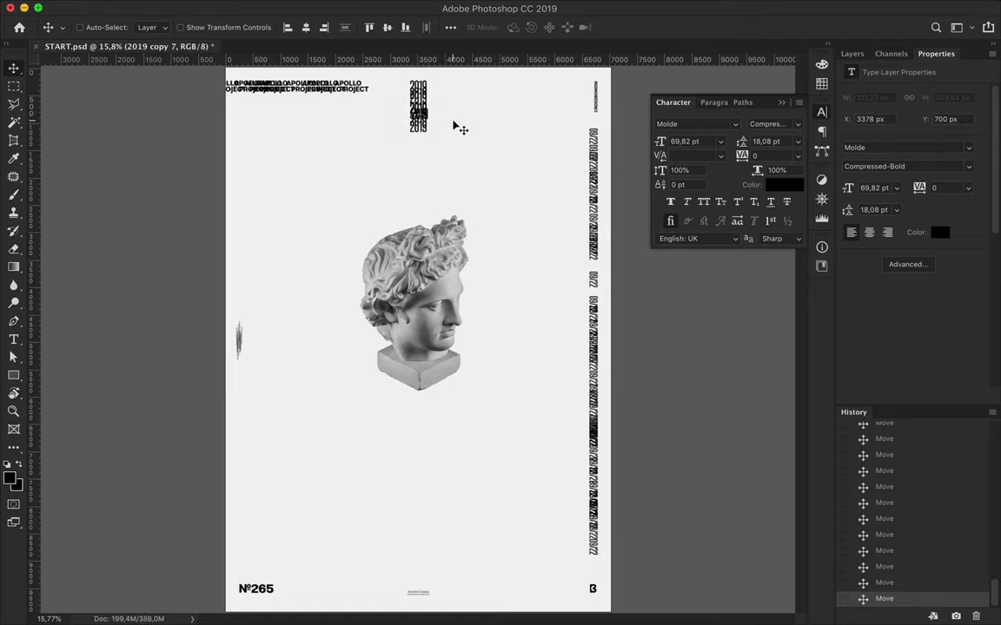
Step: Add a 2019 copy below, undo the extra copies, and zoom out to the whole poster
mouse_move(420, 127)
mouse_down()
mouse_move(475, 145)
mouse_move(423, 129)
mouse_move(417, 143)
mouse_up()
key(super+z)
key(super+z)
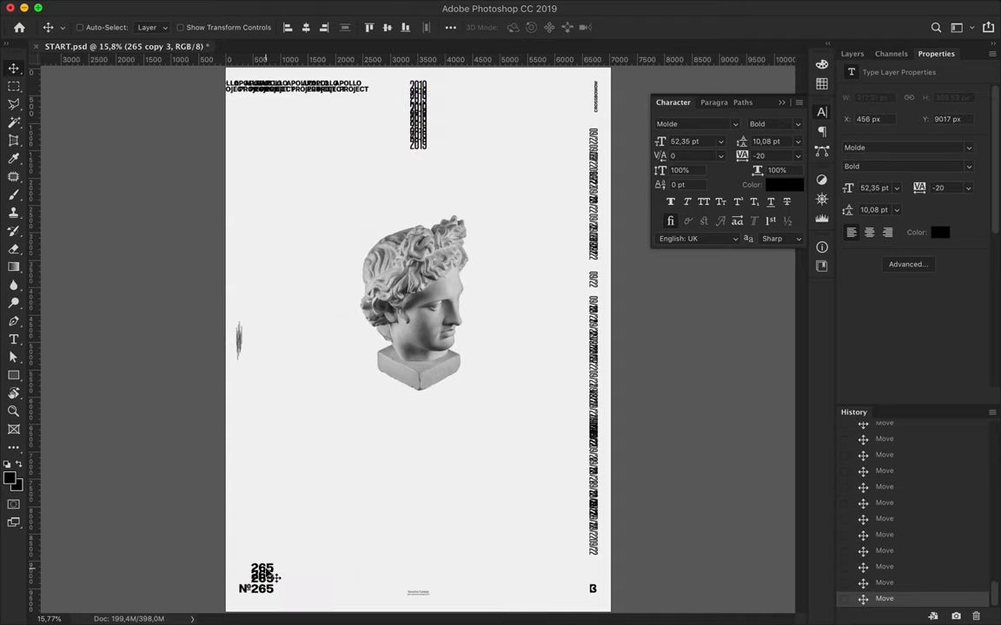
key(super+minus)
Step: Stack copies of 265 at the bottom-left and duplicate the B logo at bottom right
drag(275, 590, 276, 591)
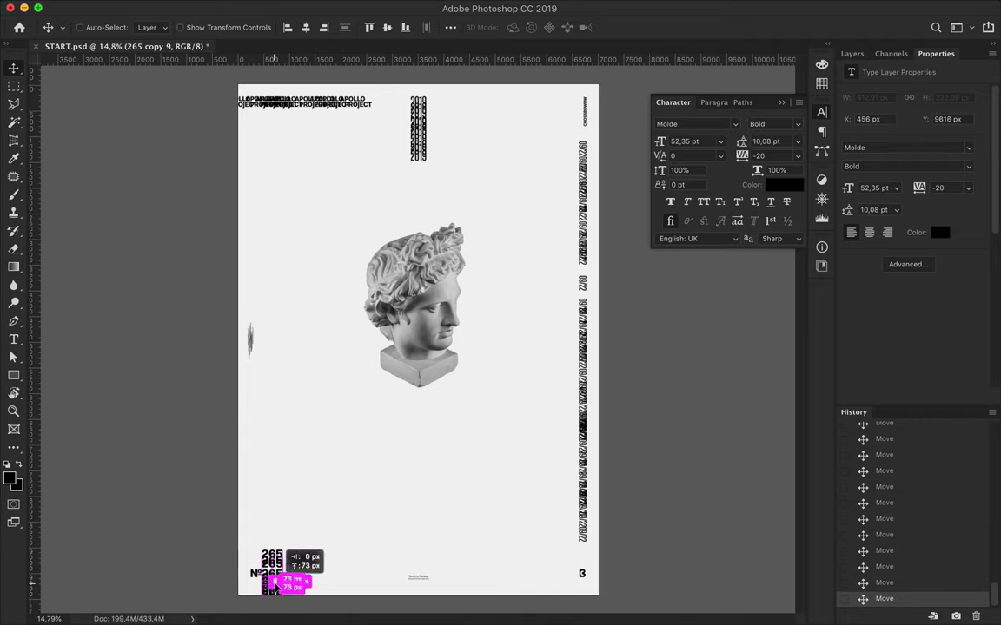
drag(282, 562, 280, 543)
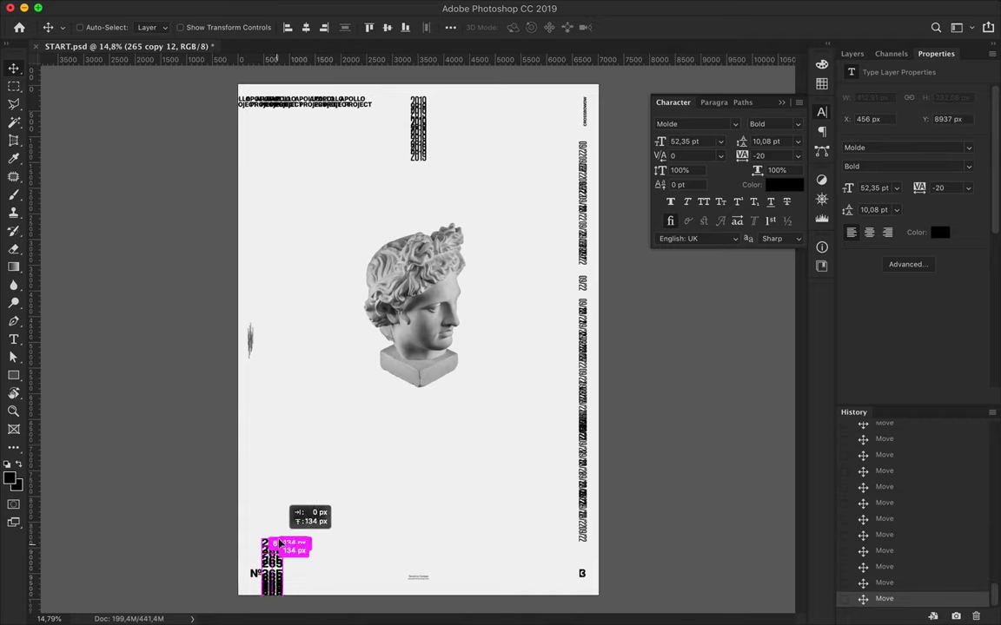
click(576, 575)
mouse_move(576, 575)
mouse_down()
mouse_move(594, 575)
mouse_move(579, 584)
mouse_up()
Step: Nudge the bust down-left and select a diagonal slice across the head
drag(430, 303, 415, 322)
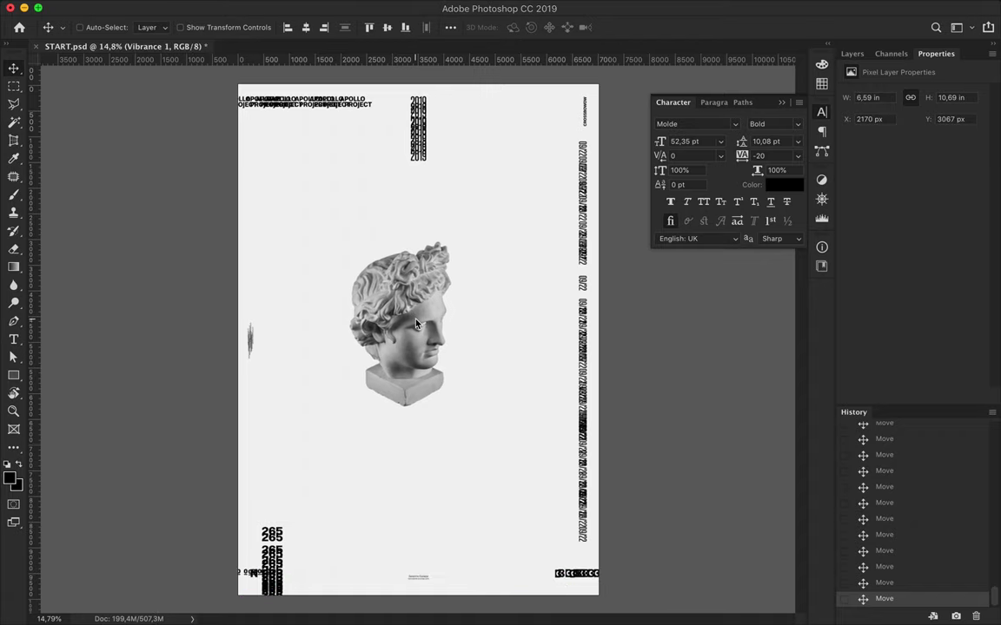
key(l)
click(388, 406)
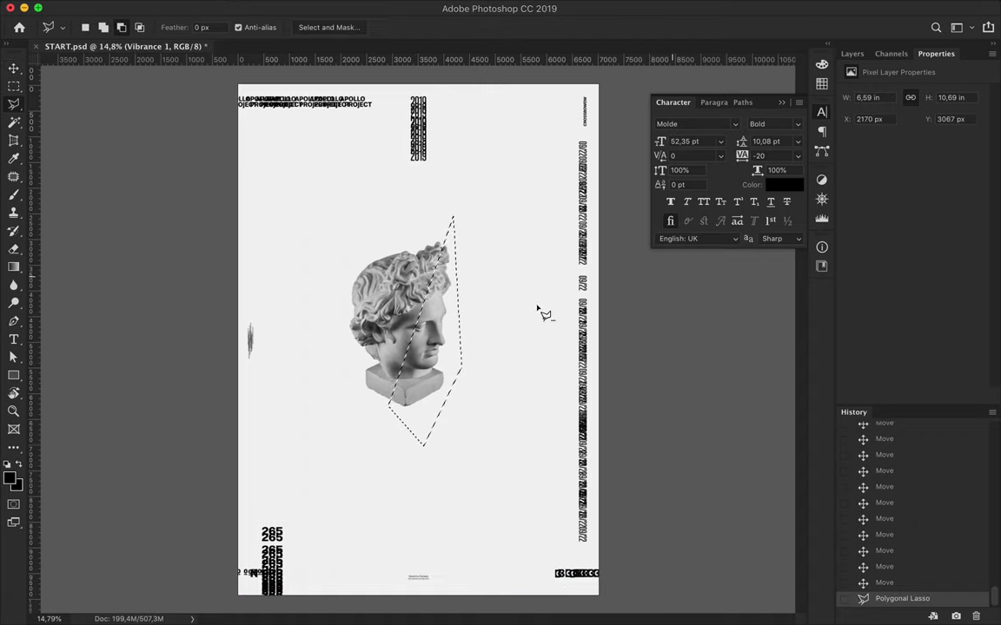
key(v)
mouse_move(423, 358)
mouse_down()
mouse_move(430, 365)
mouse_move(471, 344)
mouse_up()
key(m)
key(v)
key(ctrl+z)
key(ctrl+z)
key(ctrl+z)
Step: Paste the head slice as its own layer, rotate and offset it, and place it above Background
key(ctrl+v)
key(ctrl+t)
drag(484, 259, 480, 244)
key(Return)
drag(448, 338, 452, 341)
click(852, 53)
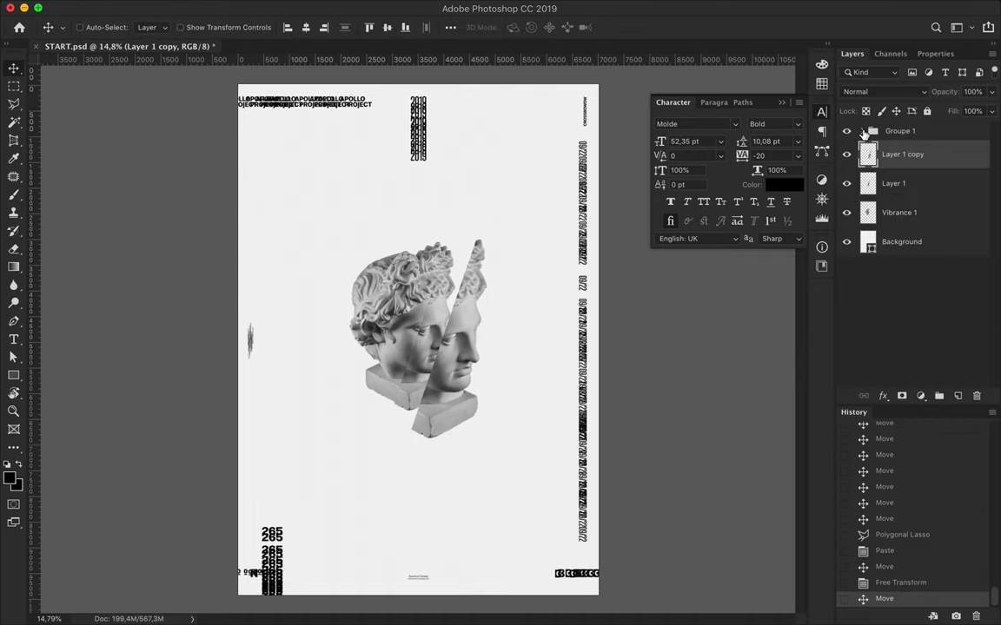
drag(868, 150, 903, 227)
Step: Move a PROJECT text copy toward the middle, then delete it
click(369, 104)
mouse_move(369, 104)
mouse_down()
mouse_move(380, 123)
mouse_move(383, 211)
mouse_up()
key(Delete)
Step: Restore the deleted text and place an enlarged APOLLO copy above the bust
key(ctrl+alt+z)
key(ctrl+alt+z)
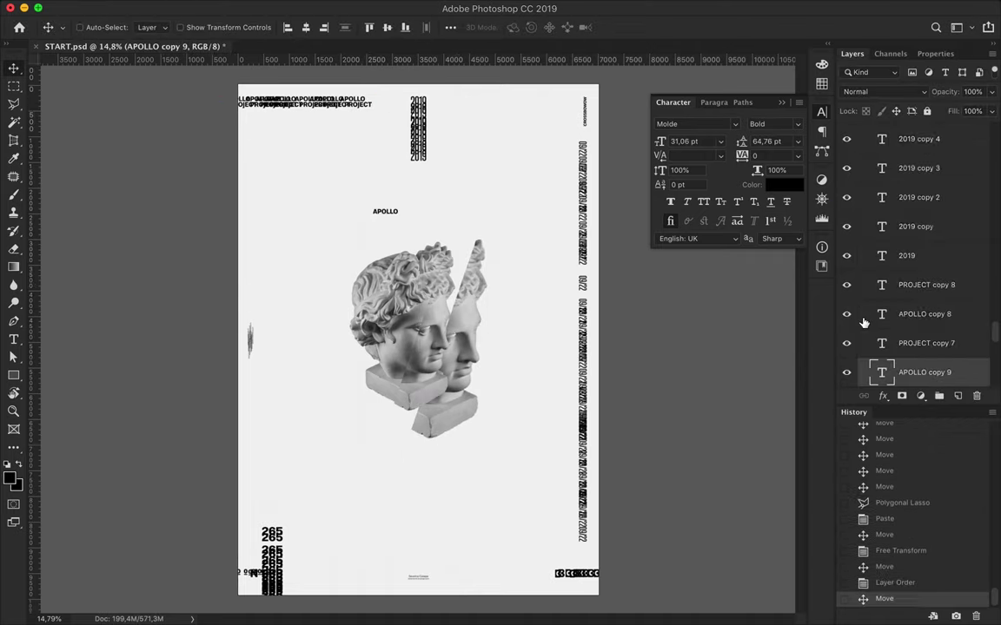
drag(863, 319, 890, 199)
key(ctrl+t)
drag(399, 207, 484, 213)
key(Return)
key(m)
Step: Draw a bright green bar behind APOLLO, layer it beneath the text, and copy APOLLO to its left end
key(u)
click(154, 27)
scroll(184, 132, down, 10)
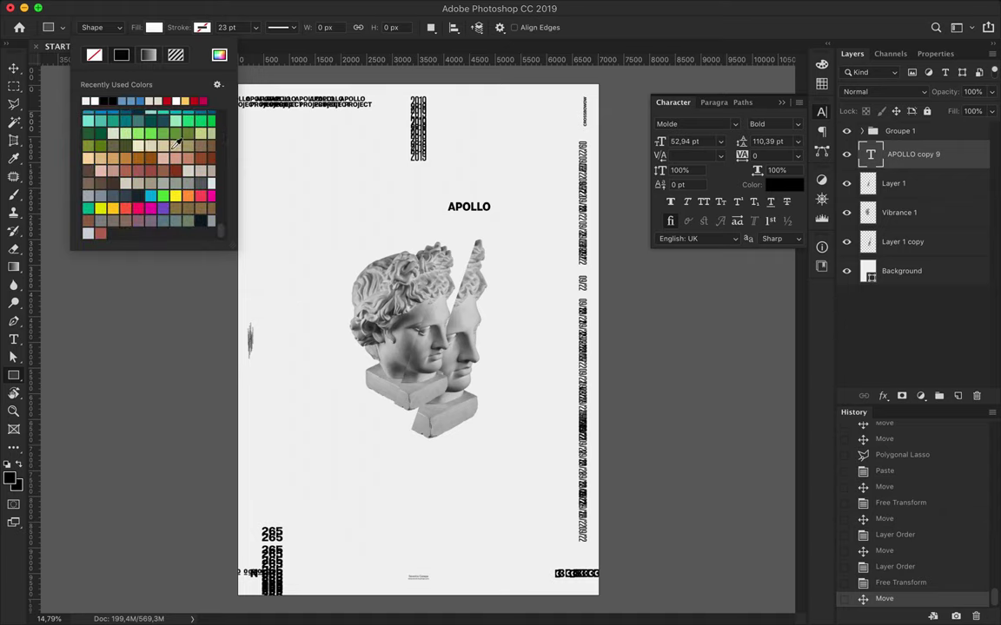
drag(500, 199, 230, 219)
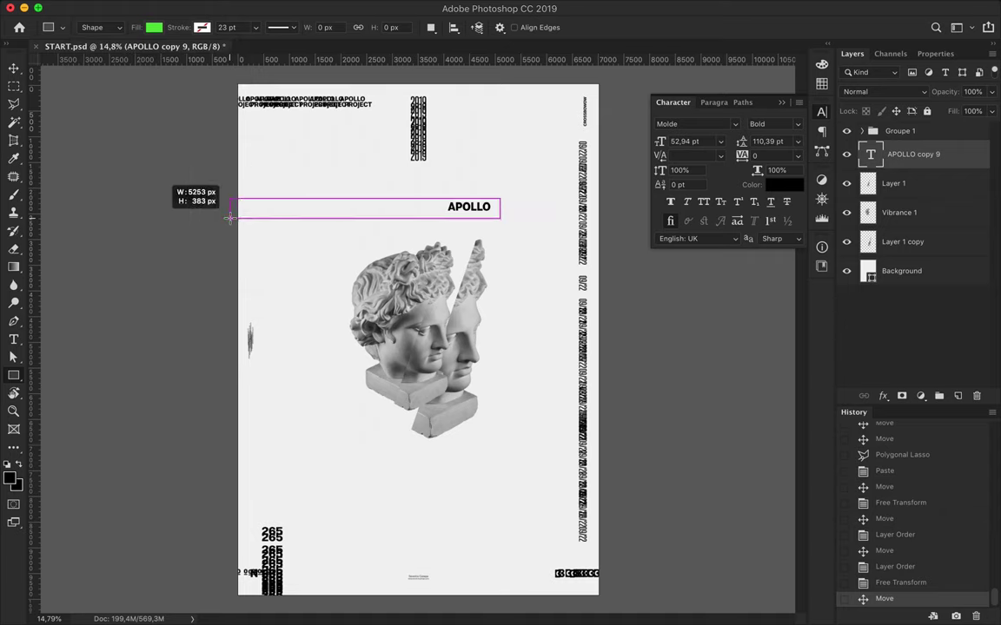
click(852, 53)
drag(903, 153, 877, 186)
click(154, 26)
click(219, 55)
click(833, 163)
key(v)
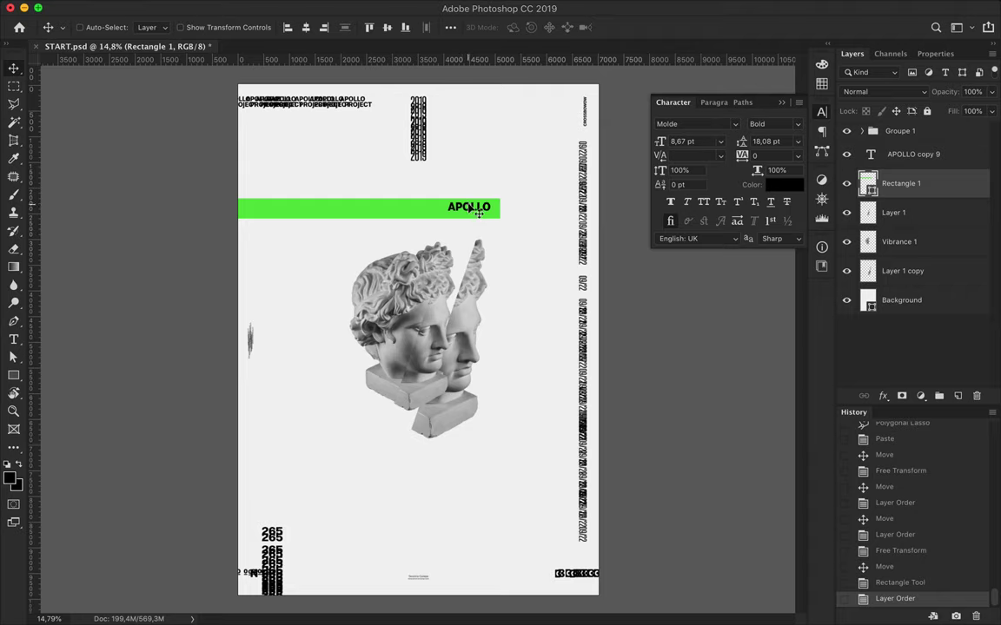
drag(478, 210, 273, 209)
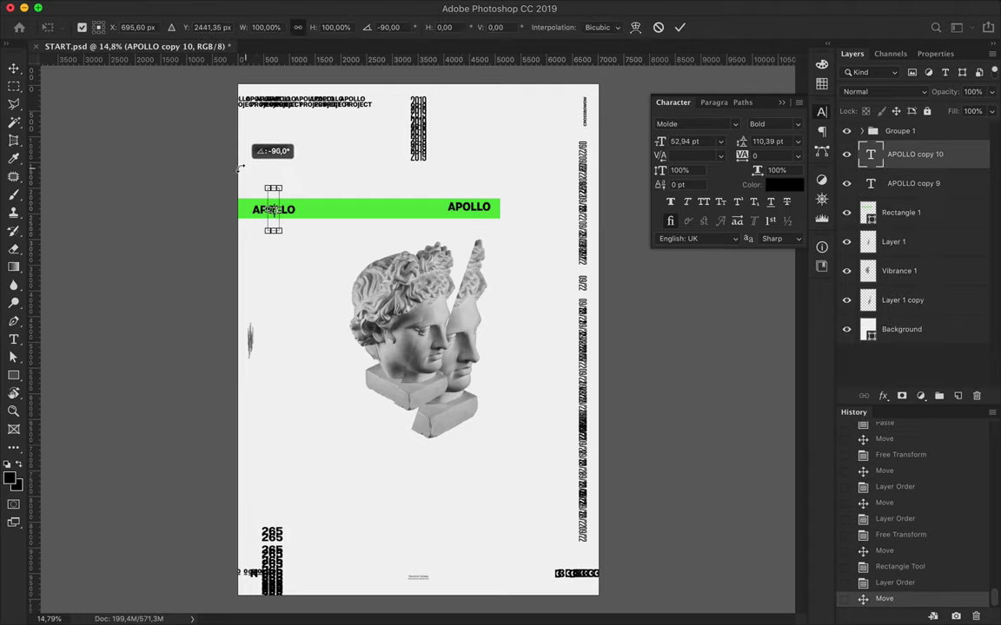
Step: Make the vertical APOLLO copy white and duplicate it to the right on the green bar
key(Return)
key(t)
click(507, 27)
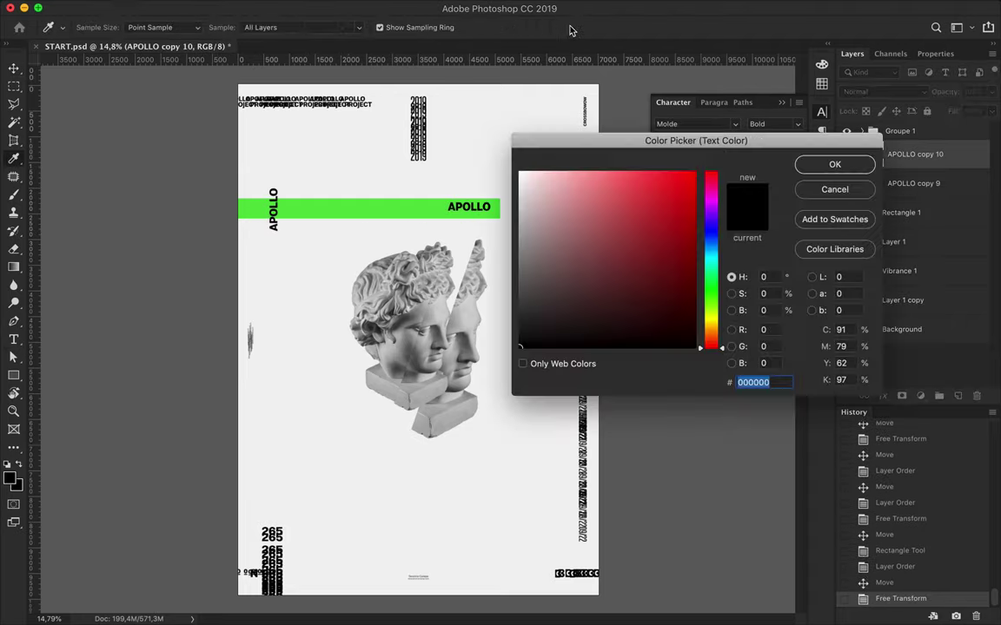
click(831, 165)
click(565, 27)
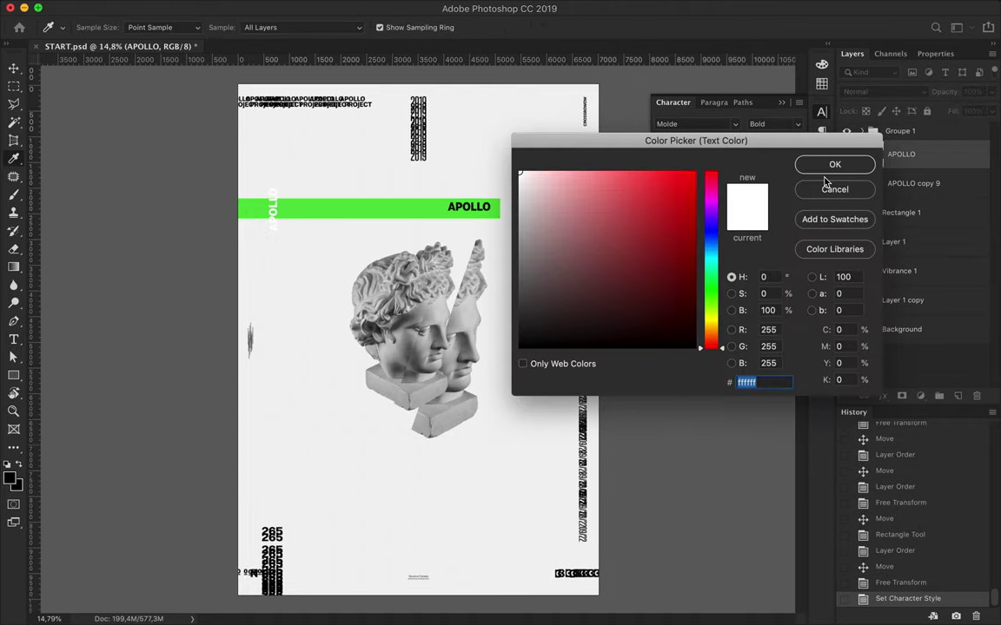
click(835, 191)
click(565, 27)
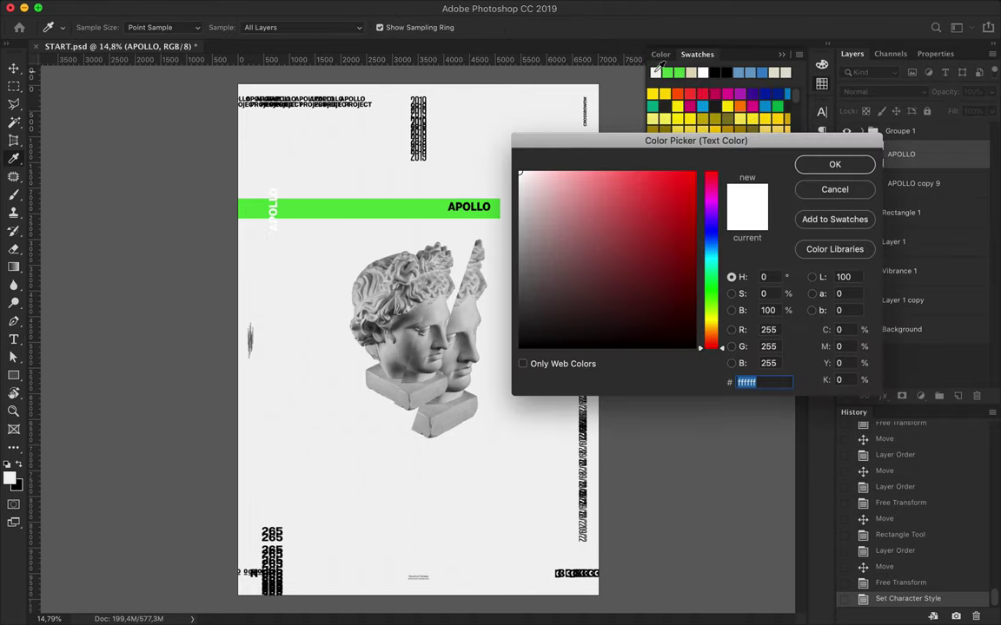
click(833, 163)
key(v)
drag(273, 212, 295, 213)
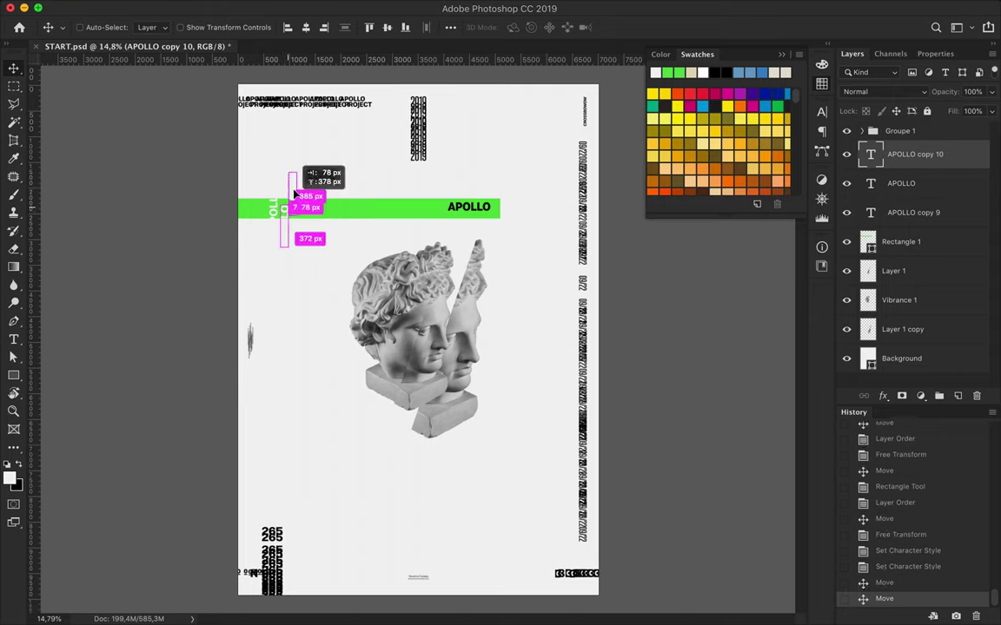
Step: Duplicate the APOLLO title below the bust and retype it as 265
click(474, 212)
drag(469, 209, 448, 484)
text(t)
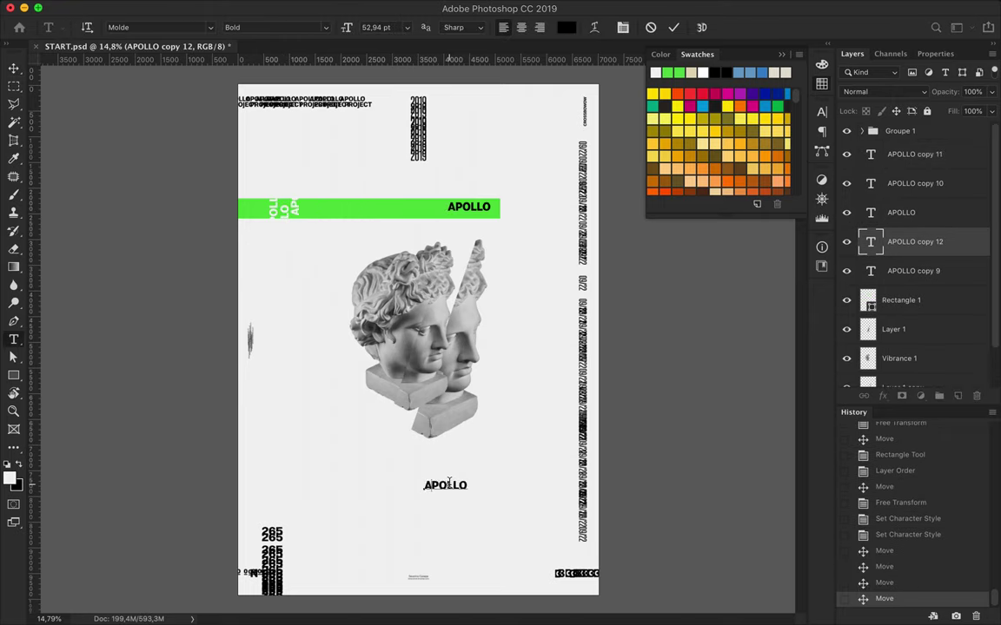
text(65)
key(Escape)
key(v)
Step: Color the 265 numerals green and enlarge them into huge numerals
key(t)
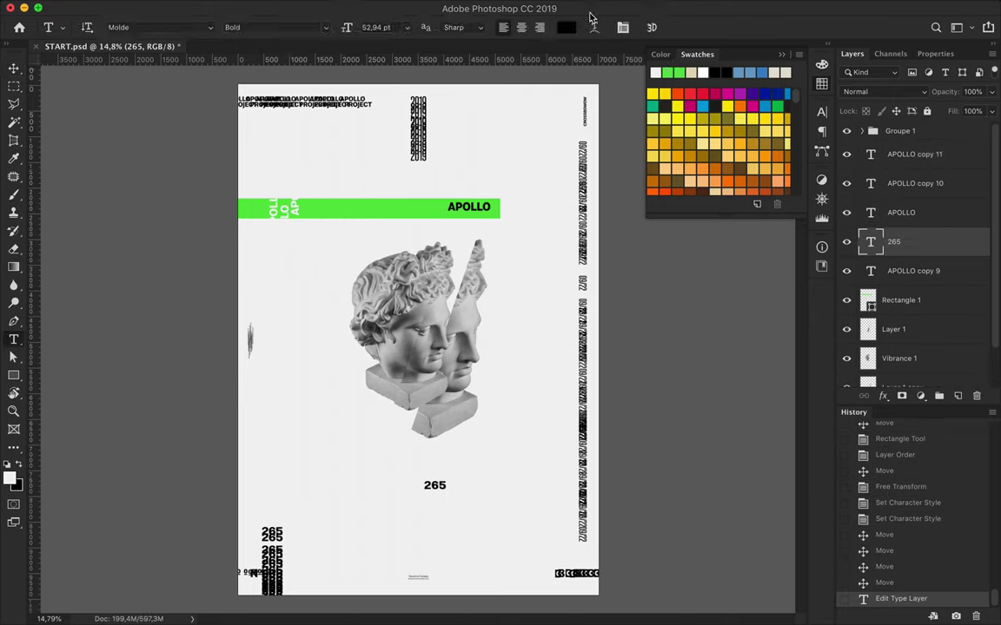
click(668, 71)
key(Return)
key(ctrl+t)
mouse_move(460, 477)
mouse_down()
mouse_move(663, 269)
mouse_move(536, 398)
mouse_move(457, 450)
mouse_move(194, 278)
mouse_up()
key(Return)
key(v)
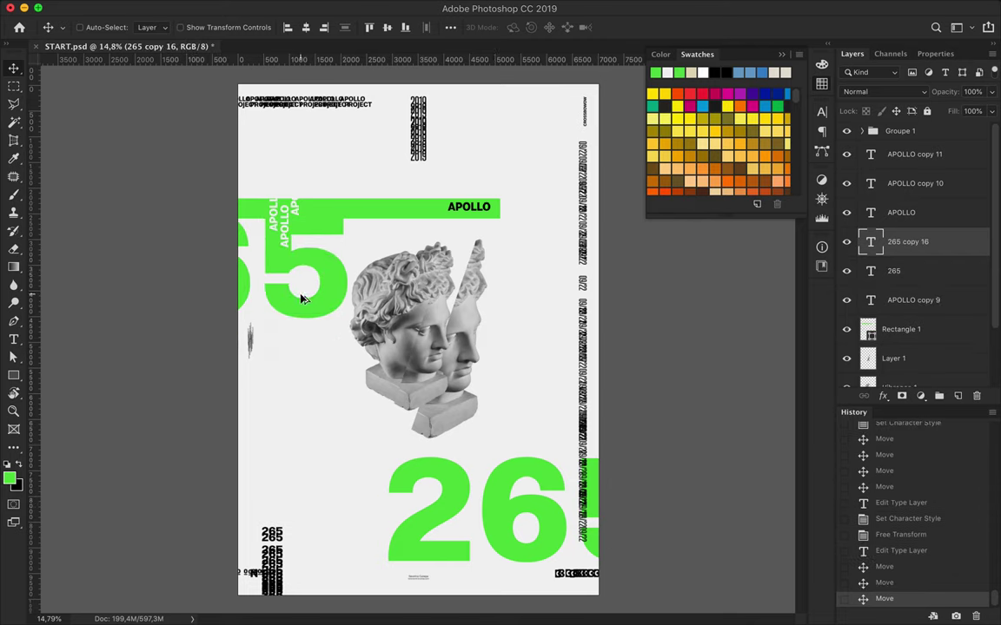
Step: Duplicate the big numerals to the top, retype the copy as 3, and move it top-right
drag(291, 304, 573, 148)
double_click(437, 139)
text(3v)
key(BackSpace)
key(Escape)
key(v)
drag(362, 167, 550, 168)
Step: Add a degree sign after the left 265, making it 265°
double_click(356, 245)
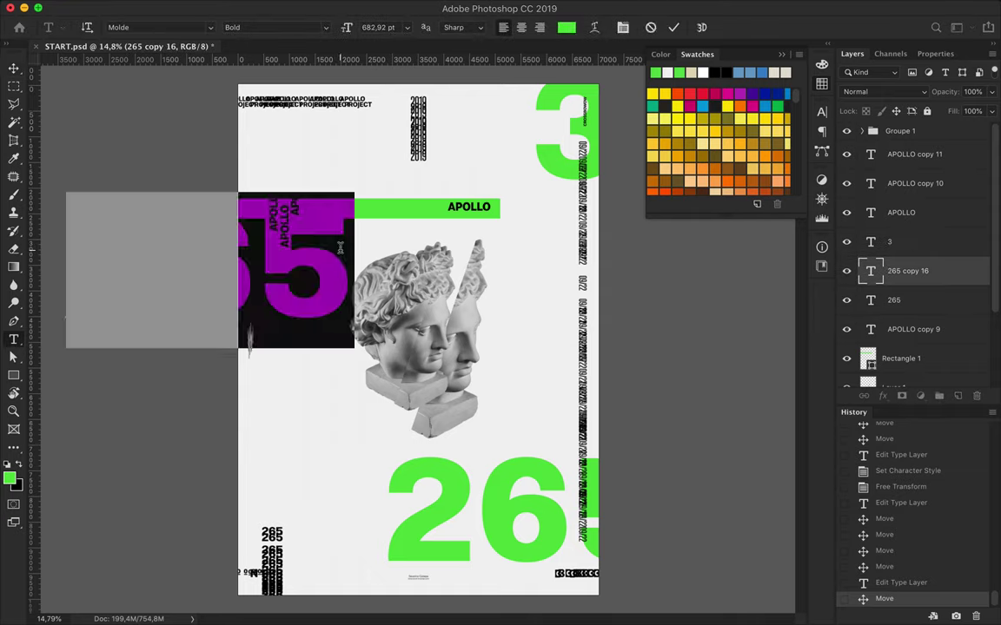
key(Right)
text(°)
key(Escape)
key(v)
Step: Duplicate the bust to the top-left corner and nudge the APOLLO title down slightly
mouse_move(429, 323)
mouse_down()
mouse_move(273, 160)
mouse_move(252, 159)
mouse_up()
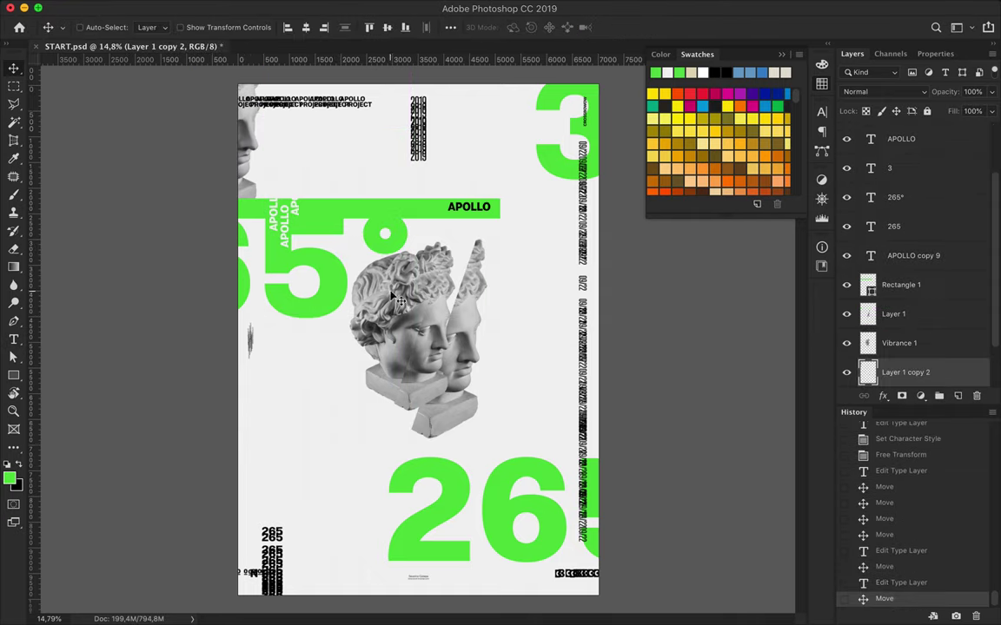
super+click(482, 210)
key(Down)
key(Down)
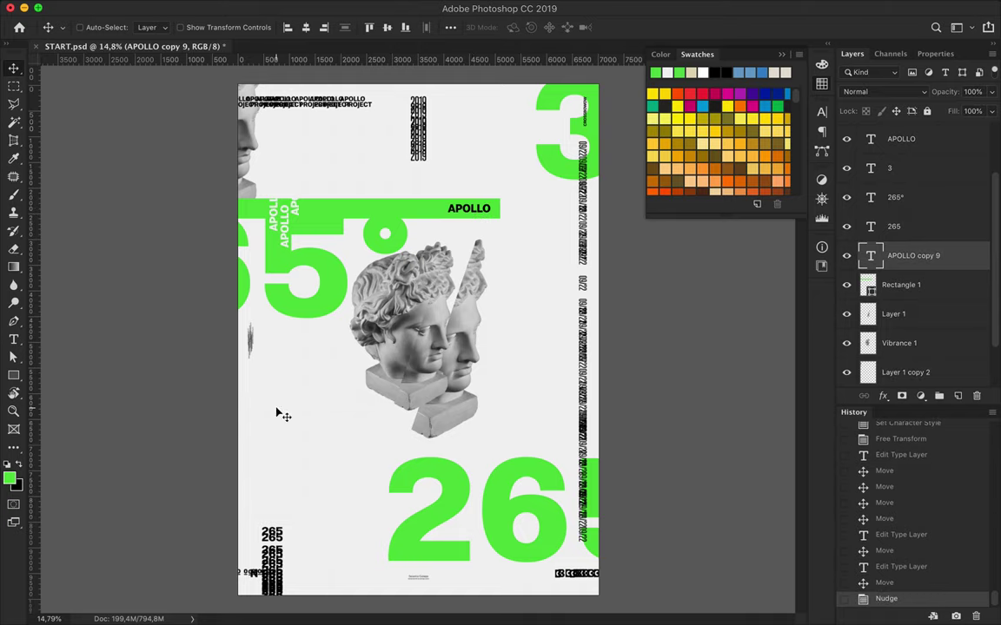
Step: Draw a straight diagonal line from near the left edge to beside the bust
key(p)
click(235, 431)
click(330, 335)
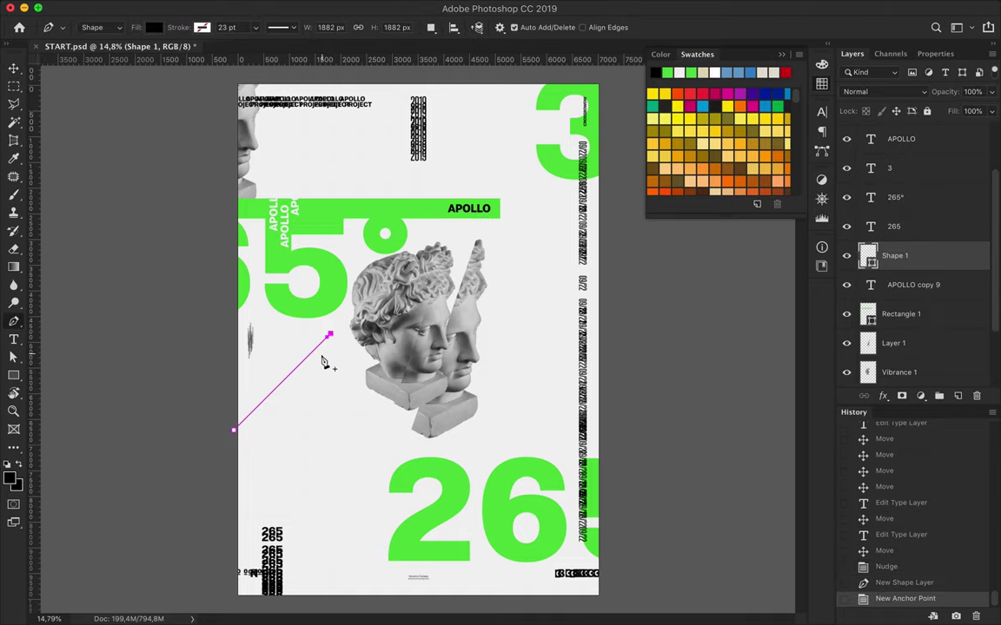
scroll(306, 402, up, 1)
key(a)
Step: Give the line a thin solid black stroke with no fill and reposition it
click(256, 28)
click(224, 56)
click(206, 28)
click(145, 55)
drag(313, 27, 334, 27)
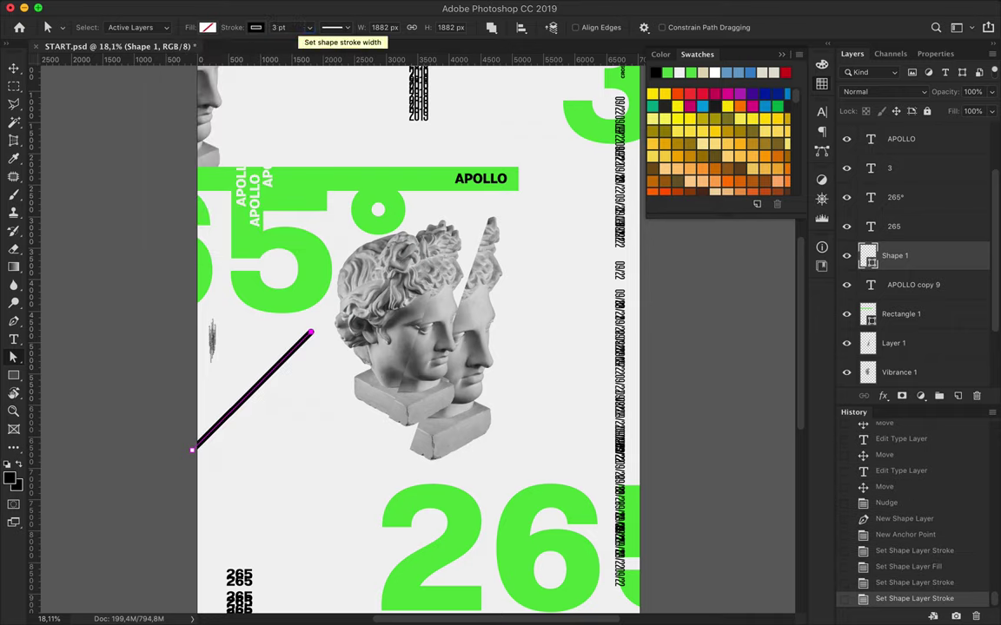
click(330, 28)
key(v)
drag(279, 382, 276, 385)
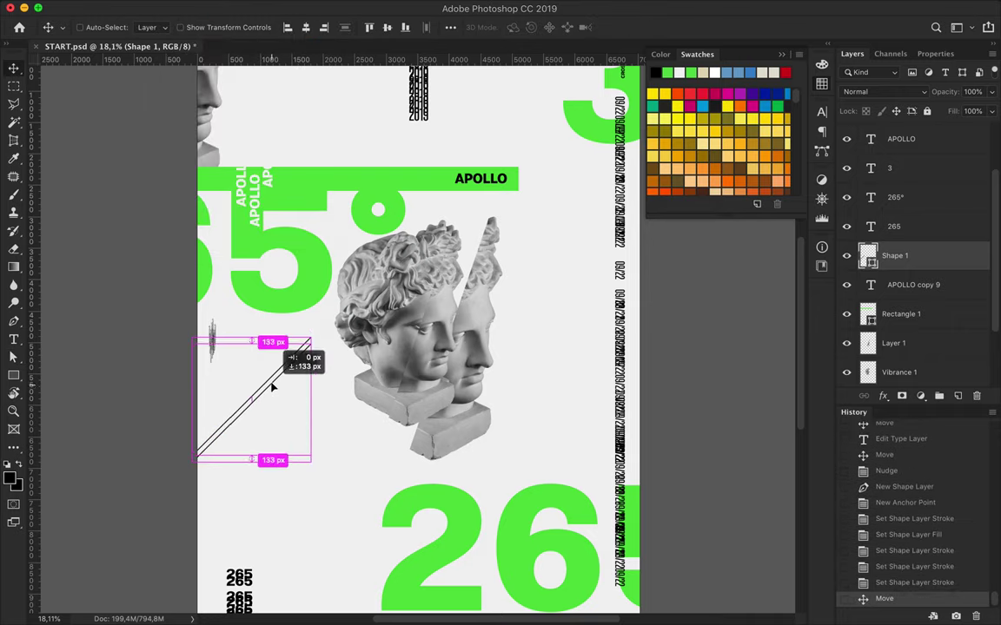
Step: Group the diagonal lines and duplicate them into a parallel hatched stack, then select all line layers
shift+click(895, 285)
drag(895, 257, 938, 395)
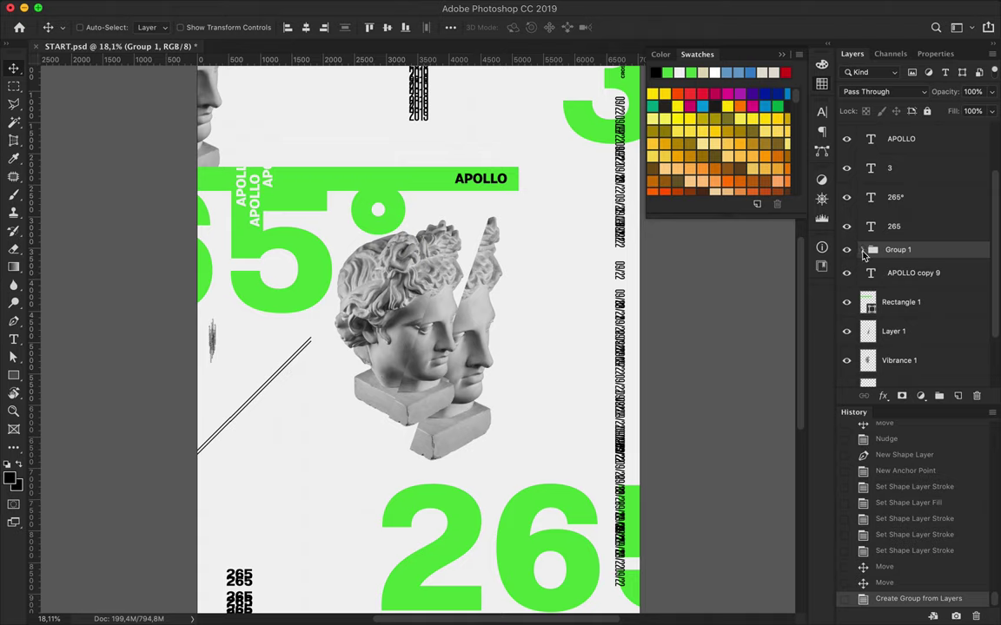
click(861, 250)
drag(912, 273, 912, 304)
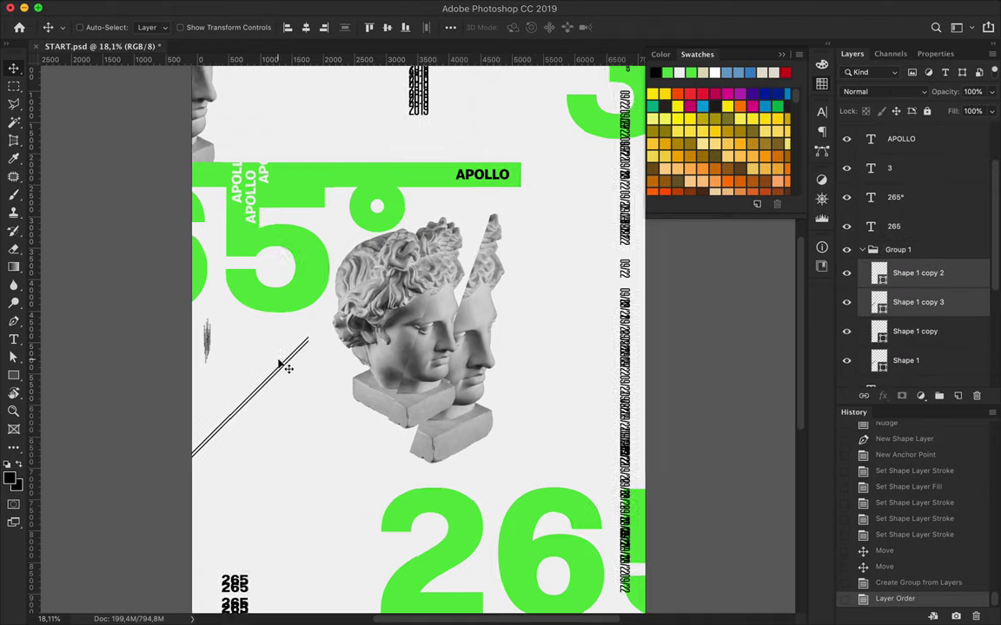
scroll(428, 412, up, 2)
mouse_move(427, 412)
mouse_down()
mouse_move(434, 401)
mouse_move(479, 401)
mouse_up()
shift+click(905, 360)
scroll(920, 304, down, 3)
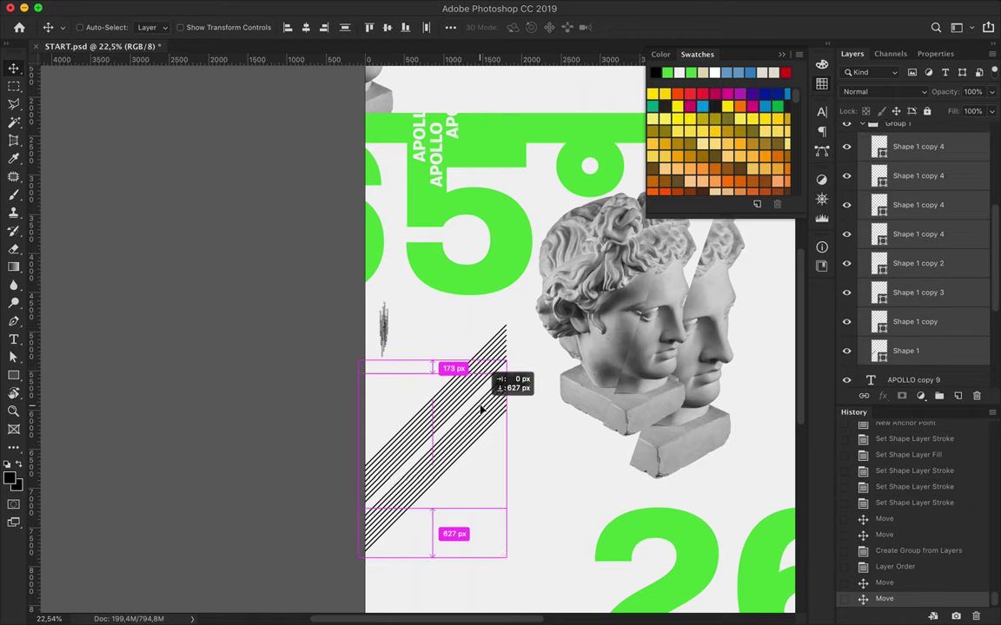
click(918, 139)
shift+click(905, 336)
Step: Alt-drag copies of the stripe lines to lengthen the diagonal stack
drag(490, 373, 494, 467)
scroll(912, 278, up, 3)
scroll(934, 269, down, 2)
scroll(933, 269, down, 3)
shift+click(921, 266)
drag(512, 346, 499, 523)
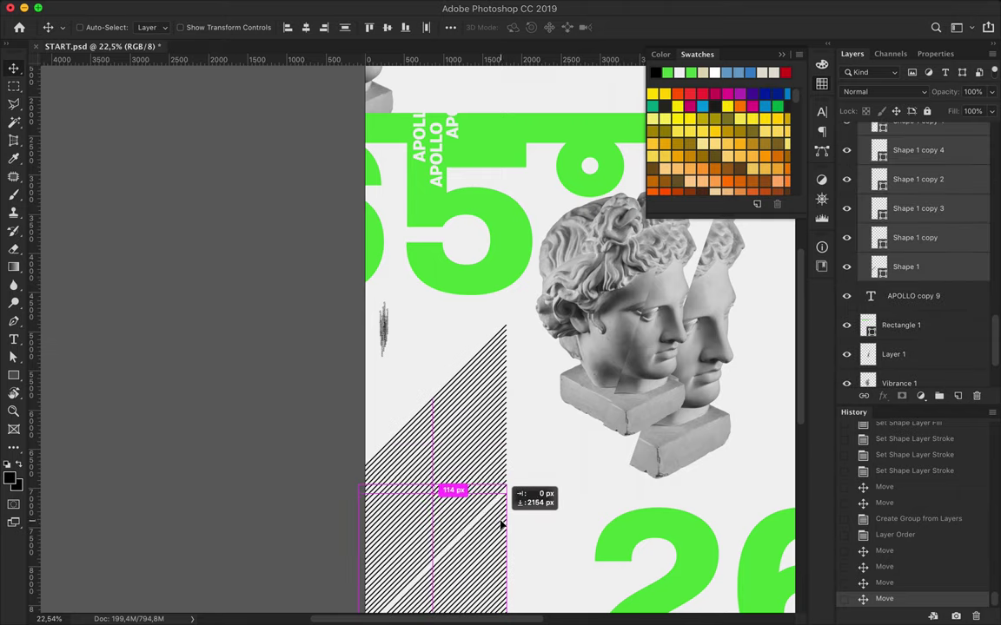
drag(499, 524, 502, 521)
scroll(553, 419, down, 5)
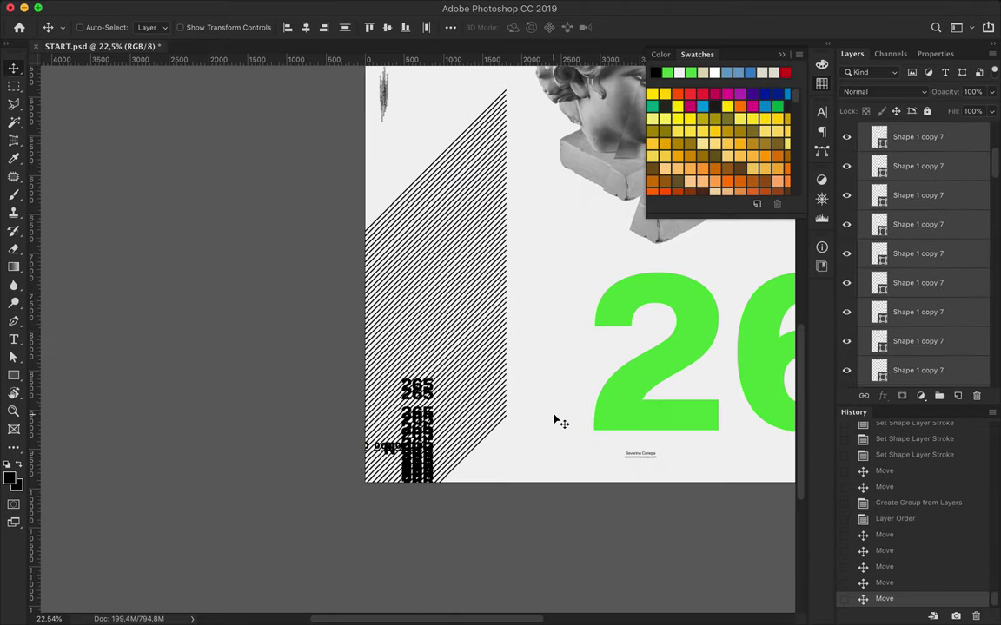
scroll(953, 185, up, 3)
scroll(953, 186, down, 5)
scroll(938, 200, down, 3)
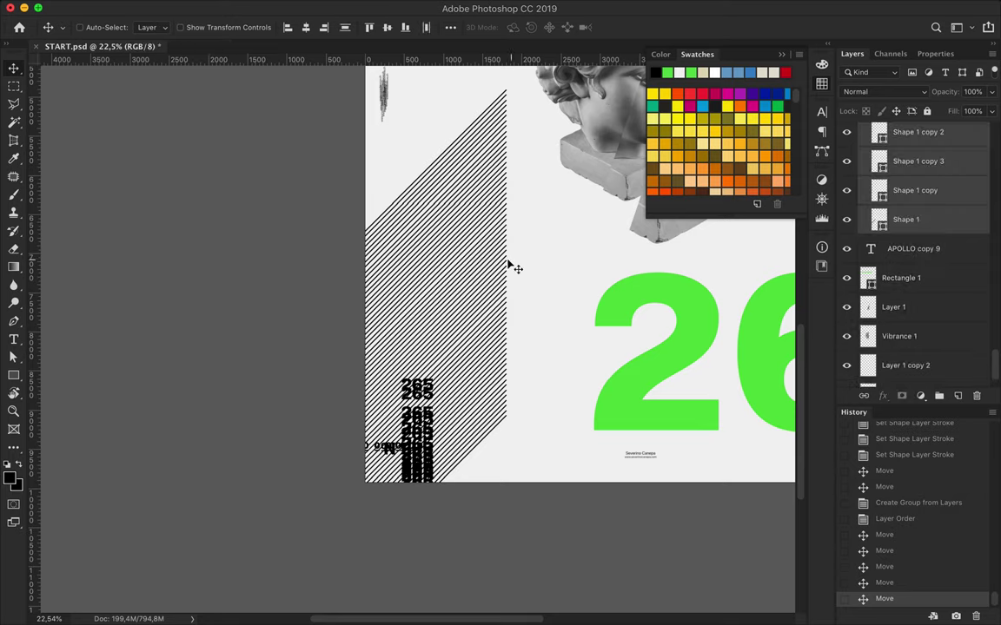
Step: Move the stripes up-right and stretch their right ends up into the busts
drag(488, 267, 537, 234)
scroll(536, 223, up, 2)
key(a)
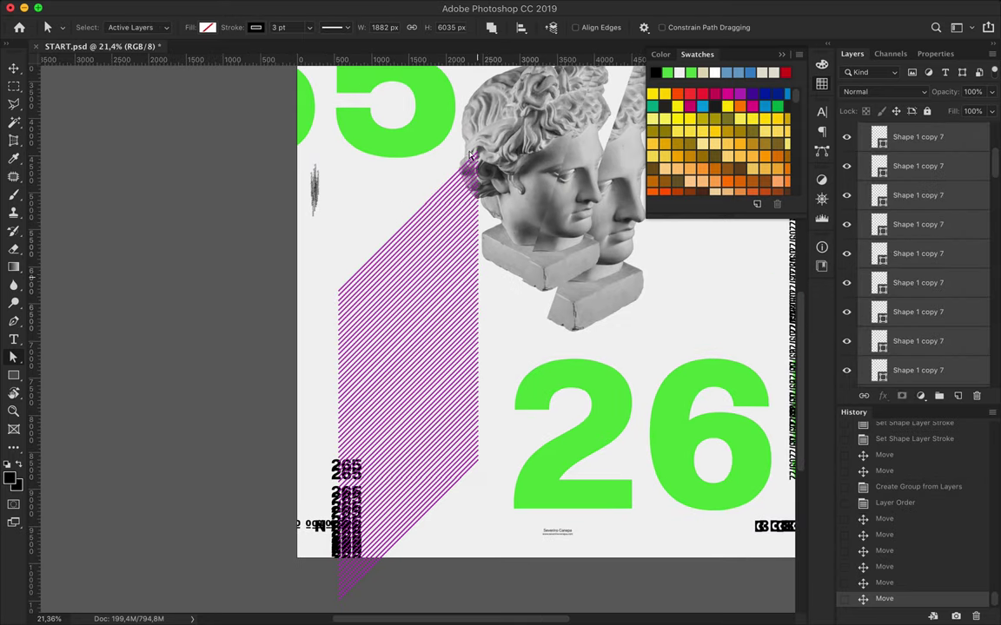
drag(478, 390, 546, 322)
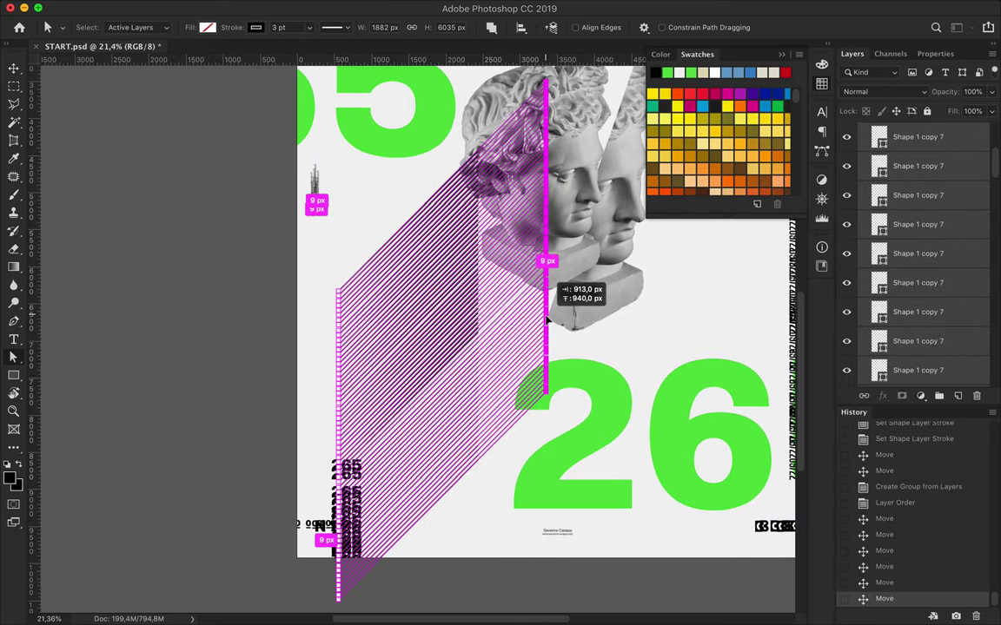
key(v)
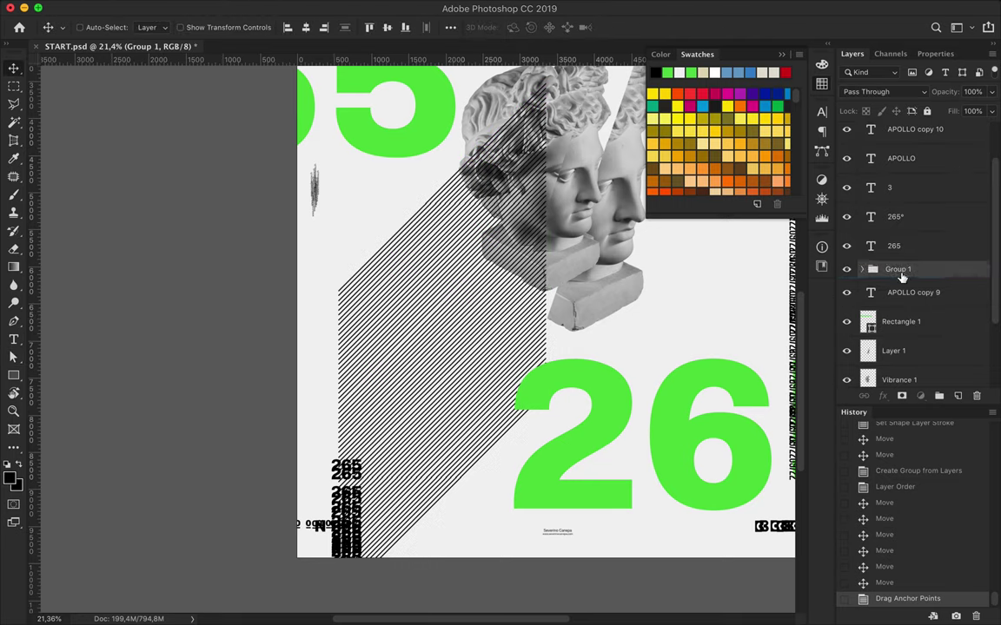
Step: Duplicate the stripe group and distribute its stripes evenly from top to bottom
key(ctrl+bracketright)
click(862, 269)
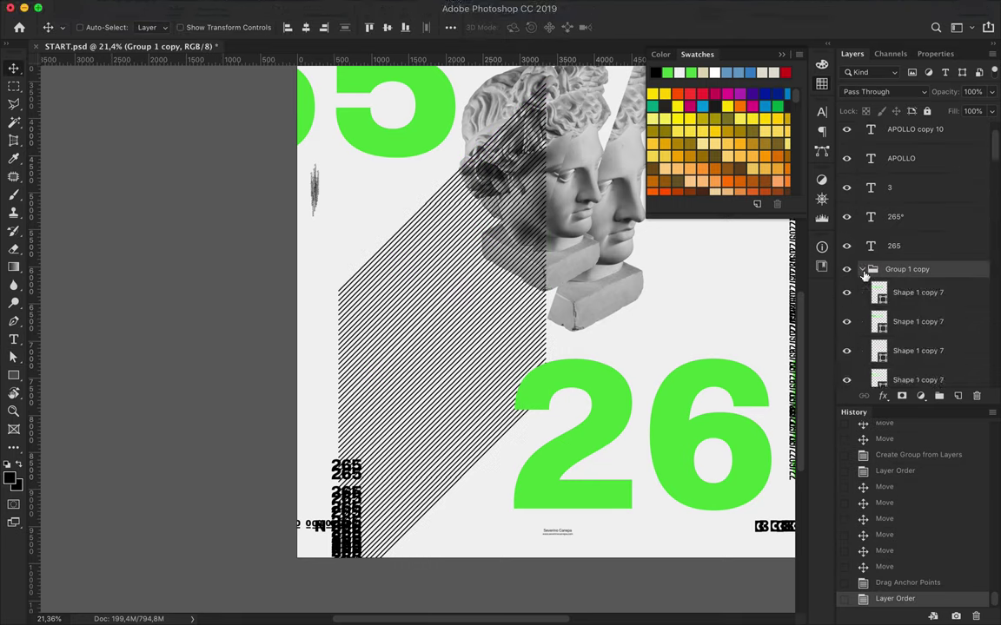
click(895, 292)
shift+click(917, 133)
click(450, 27)
click(383, 155)
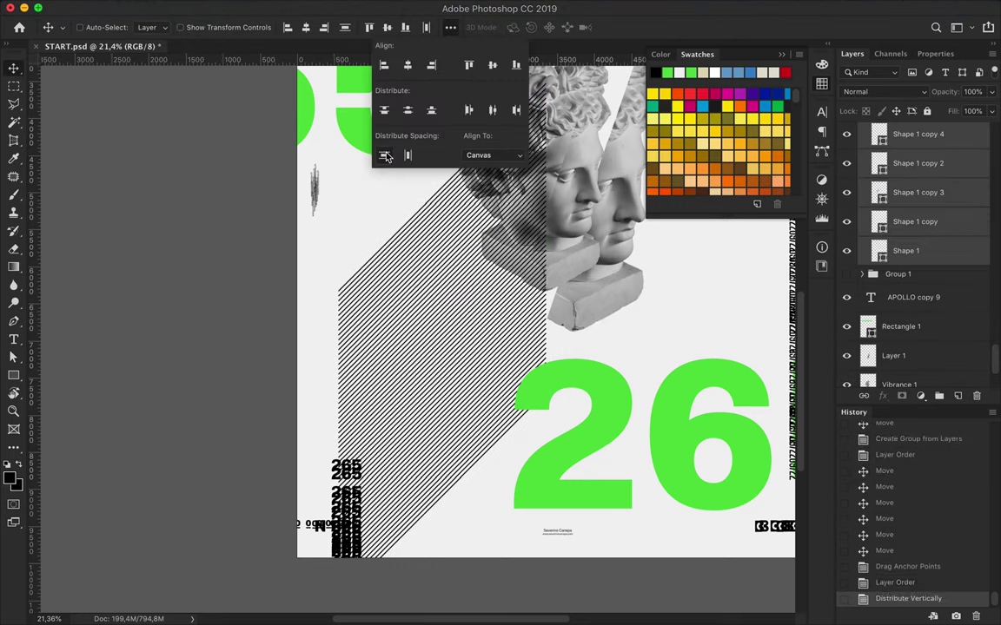
click(862, 323)
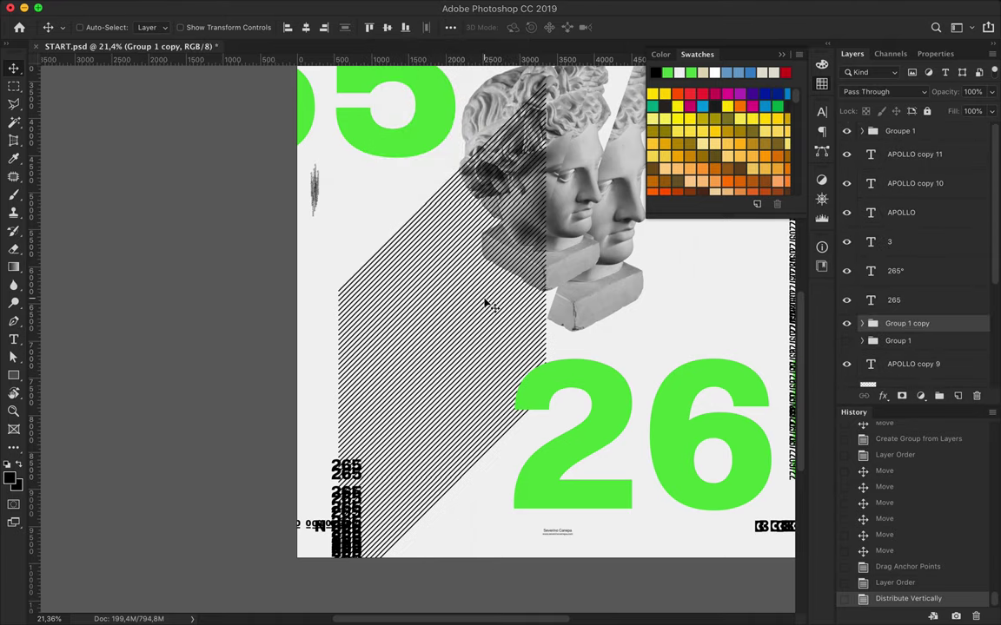
scroll(489, 304, down, 2)
scroll(479, 318, down, 2)
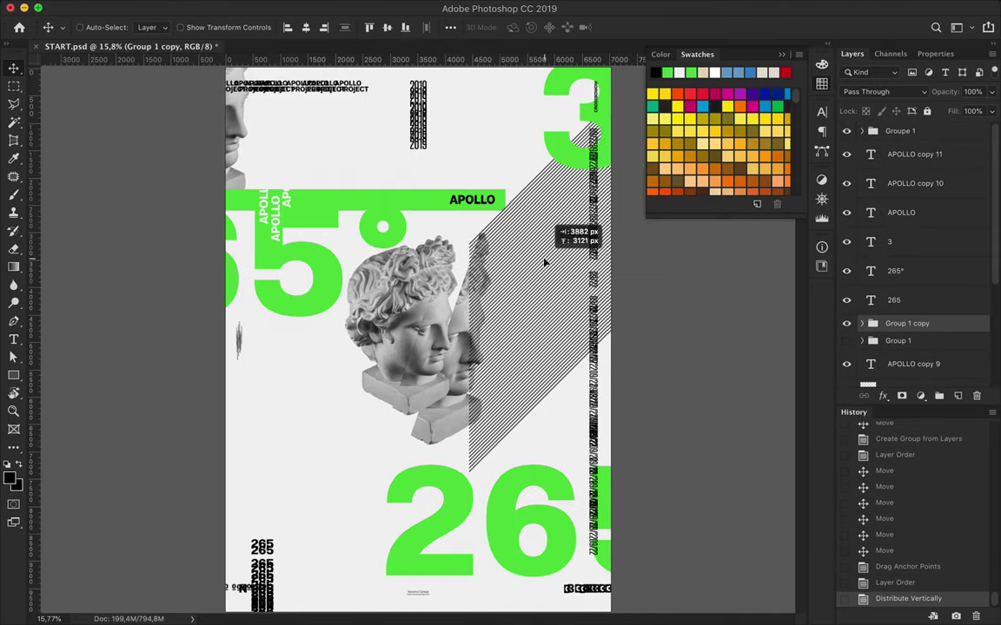
Step: Move the copied stripe band over the busts, merge it, and trim it to a rectangle
drag(400, 392, 502, 257)
key(ctrl+e)
key(m)
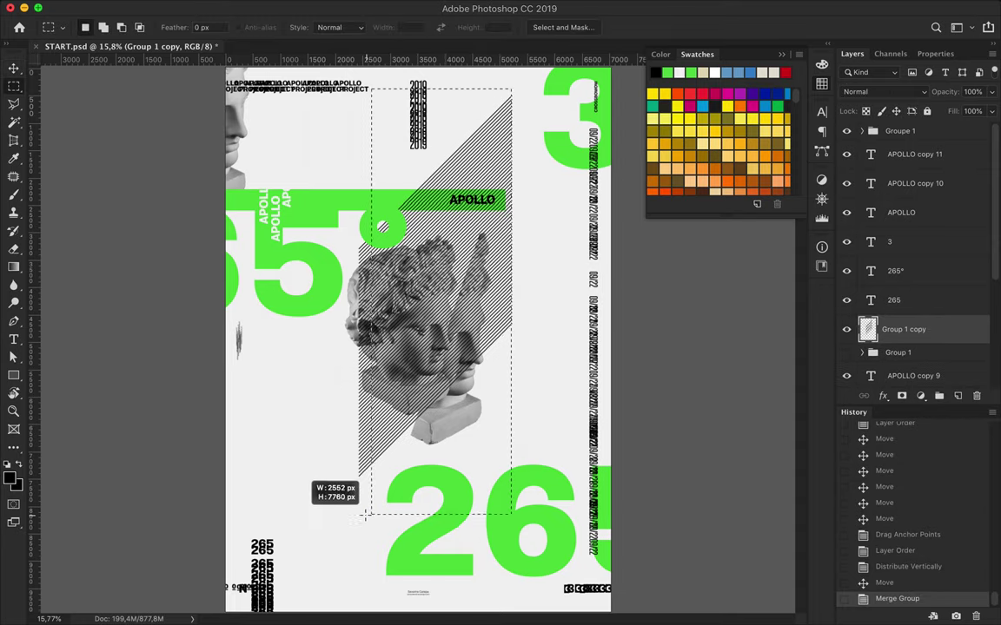
drag(359, 513, 362, 515)
key(ctrl+shift+i)
key(Delete)
key(ctrl+d)
key(ctrl+plus)
key(ctrl+0)
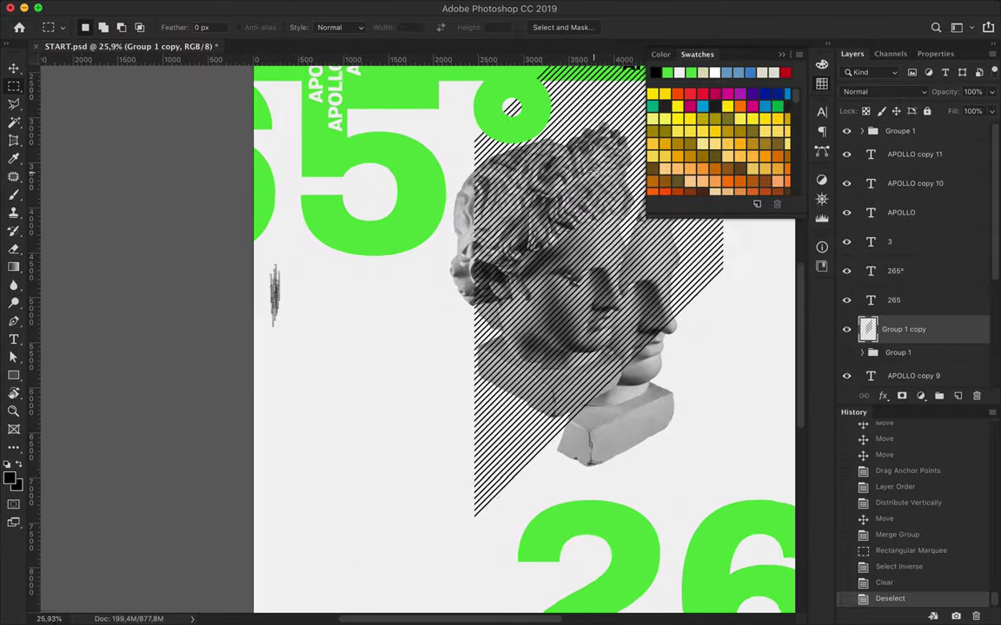
Step: Send the trimmed hatch layer behind the poster and shift it to the left side
key(v)
scroll(903, 260, down, 5)
drag(903, 133, 910, 351)
drag(461, 374, 324, 435)
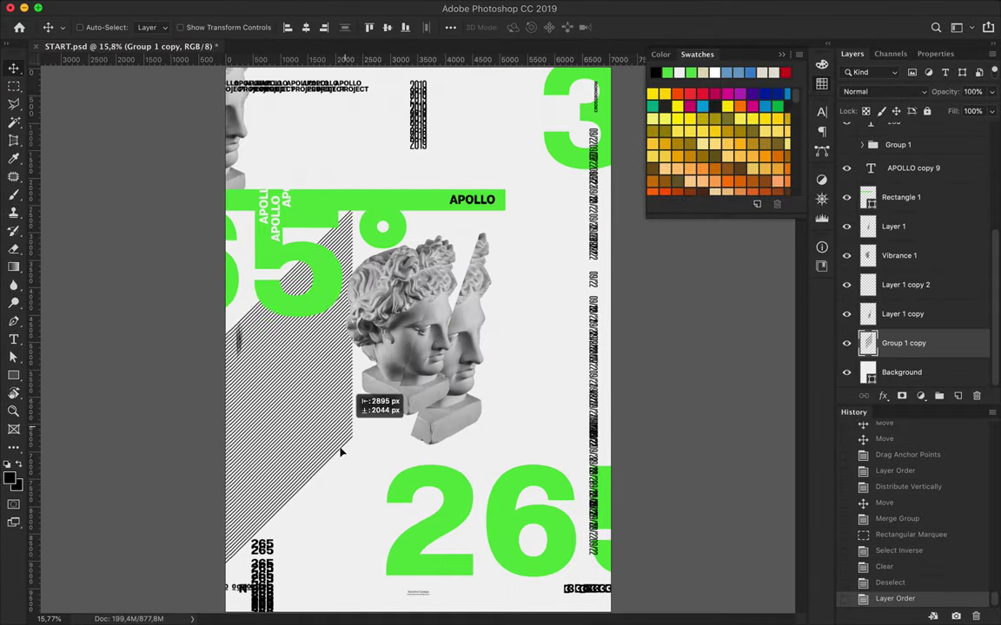
Step: Copy a tall narrow hatch strip to its own layer, hide the source, and place it beside the 65
key(m)
scroll(265, 354, up, 5)
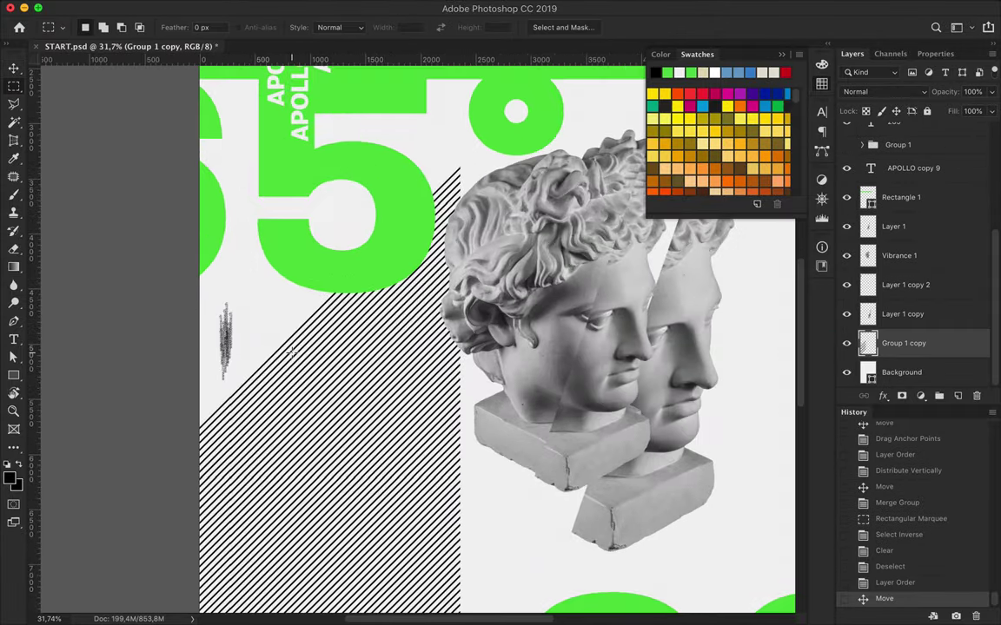
drag(335, 463, 347, 532)
key(ctrl+shift+i)
key(Delete)
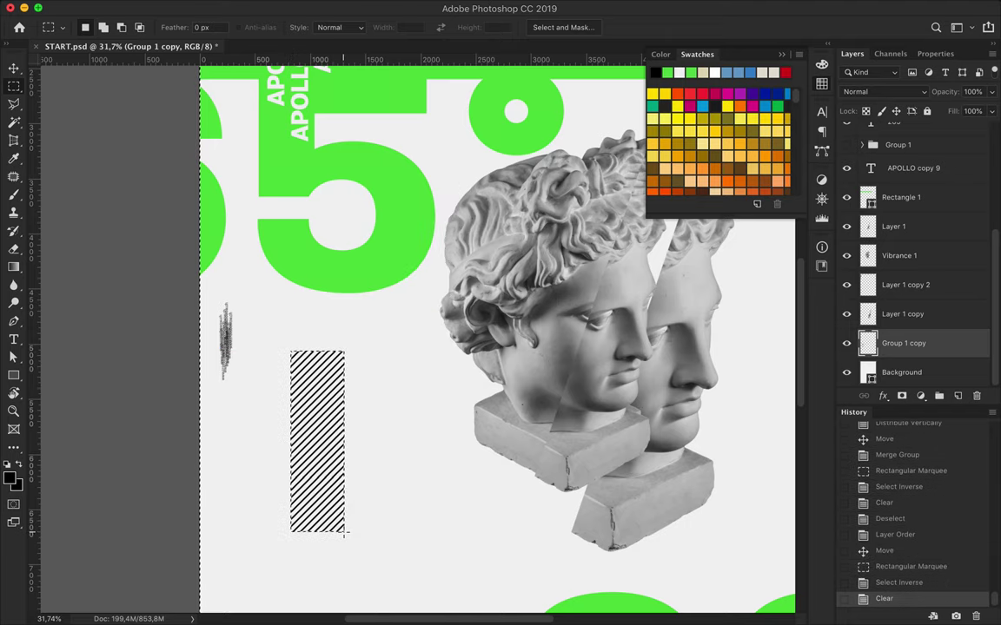
key(ctrl+z)
key(ctrl+shift+i)
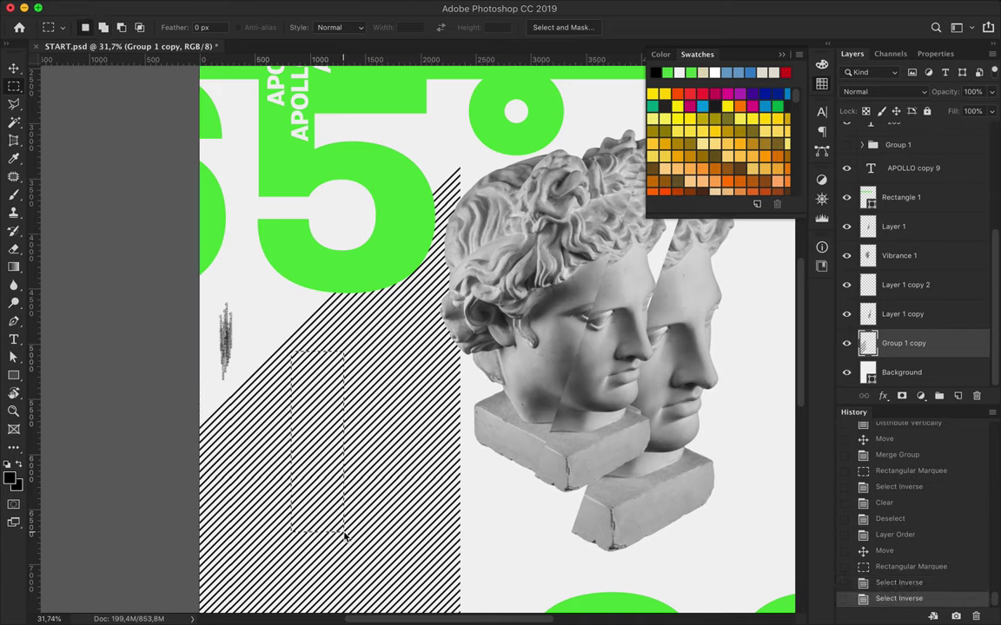
key(ctrl+c)
key(ctrl+v)
click(844, 346)
key(v)
drag(322, 391, 347, 360)
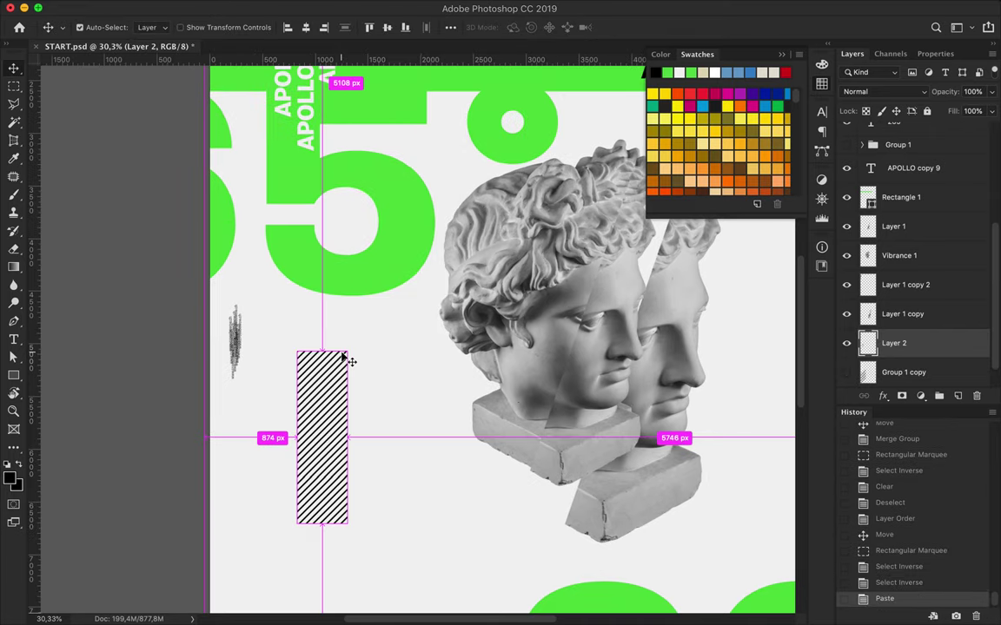
scroll(347, 360, down, 3)
Step: Alt-drag a copy of the strip and rotate it 90° to lie under the 26
drag(265, 261, 482, 543)
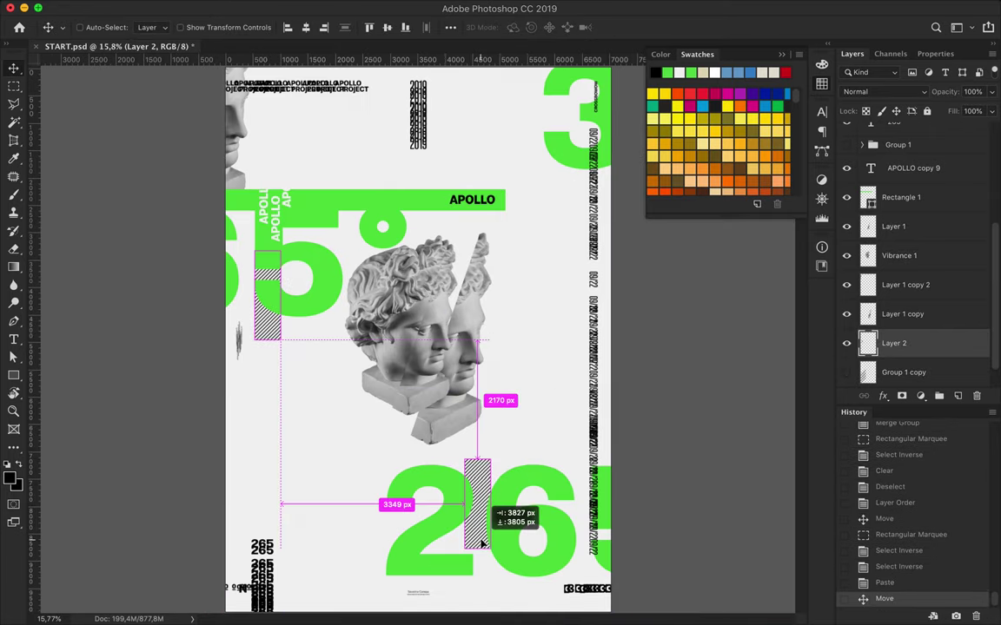
key(ctrl+t)
mouse_move(499, 429)
mouse_down()
mouse_move(521, 499)
mouse_move(508, 567)
mouse_move(481, 561)
mouse_move(496, 570)
mouse_move(485, 569)
mouse_up()
key(Return)
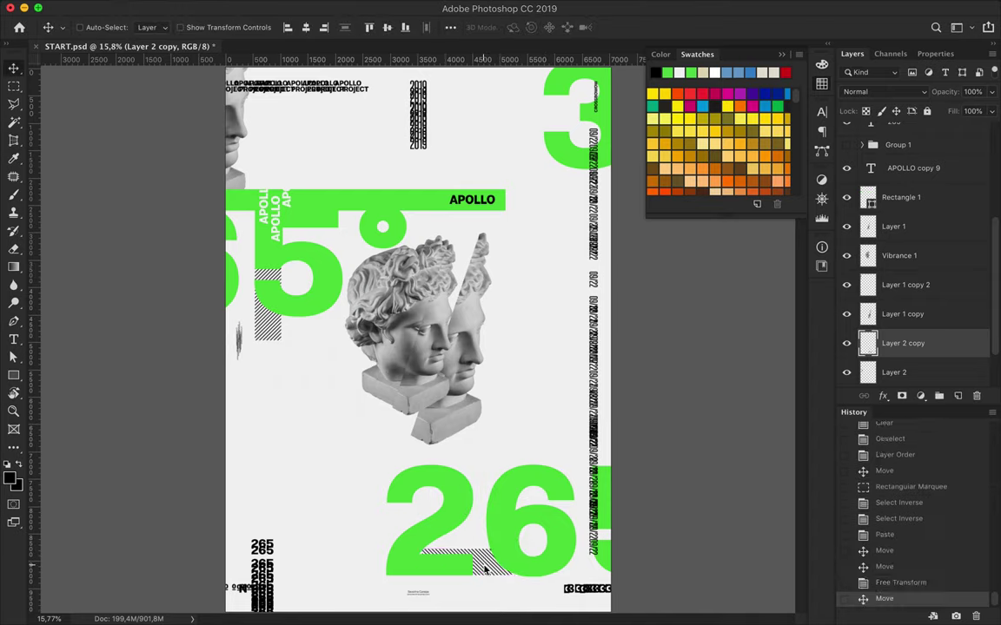
key(ctrl)
scroll(513, 213, down, 1)
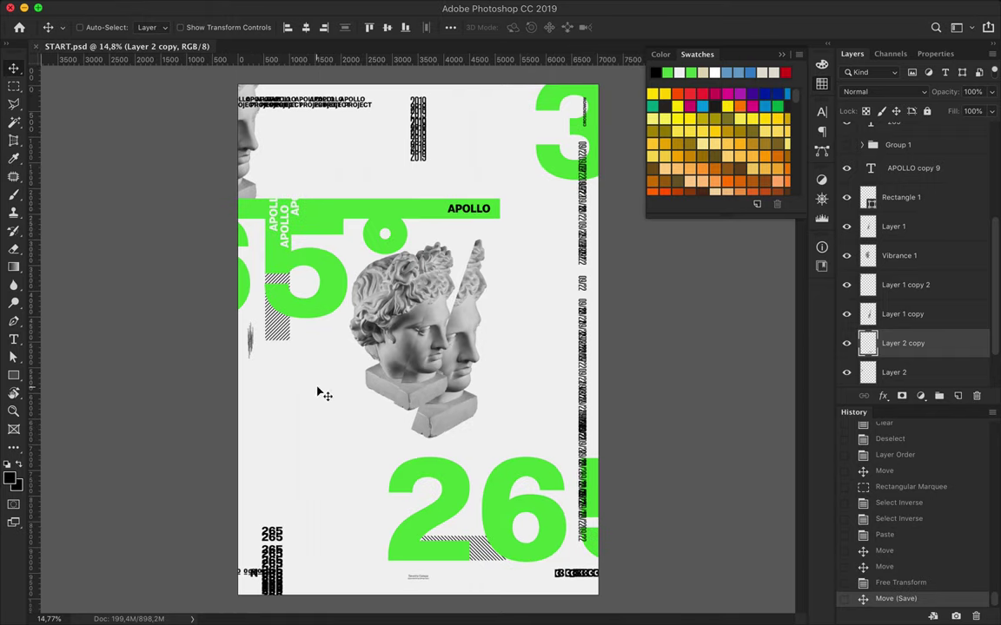
Step: Duplicate the green 265, rotate it -90° and move it to the poster's left edge
drag(446, 513, 217, 473)
key(ctrl+t)
mouse_move(380, 418)
mouse_down()
mouse_move(174, 337)
mouse_move(182, 330)
mouse_up()
drag(341, 372, 252, 359)
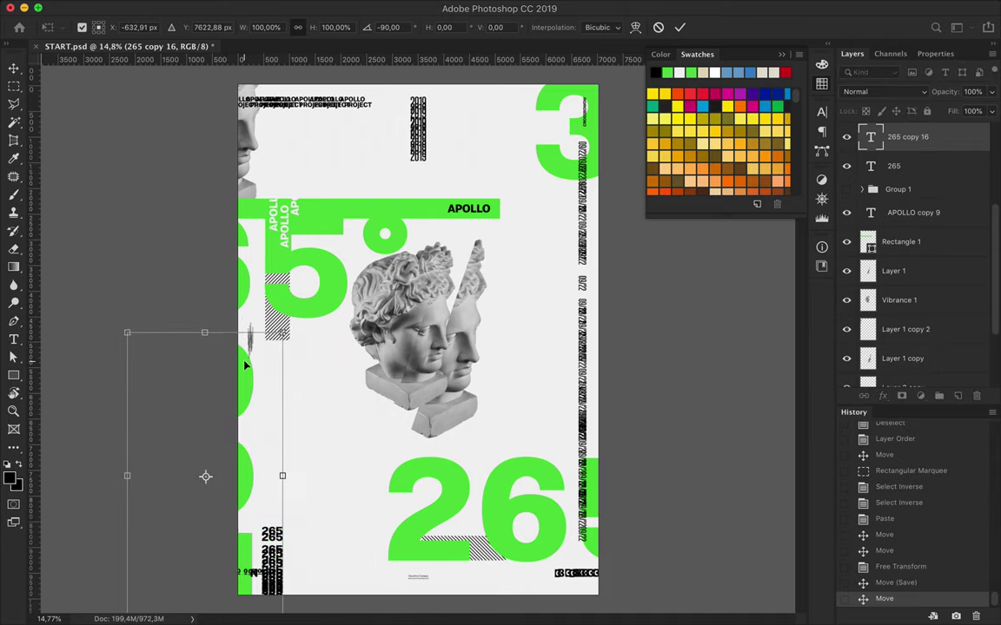
key(Return)
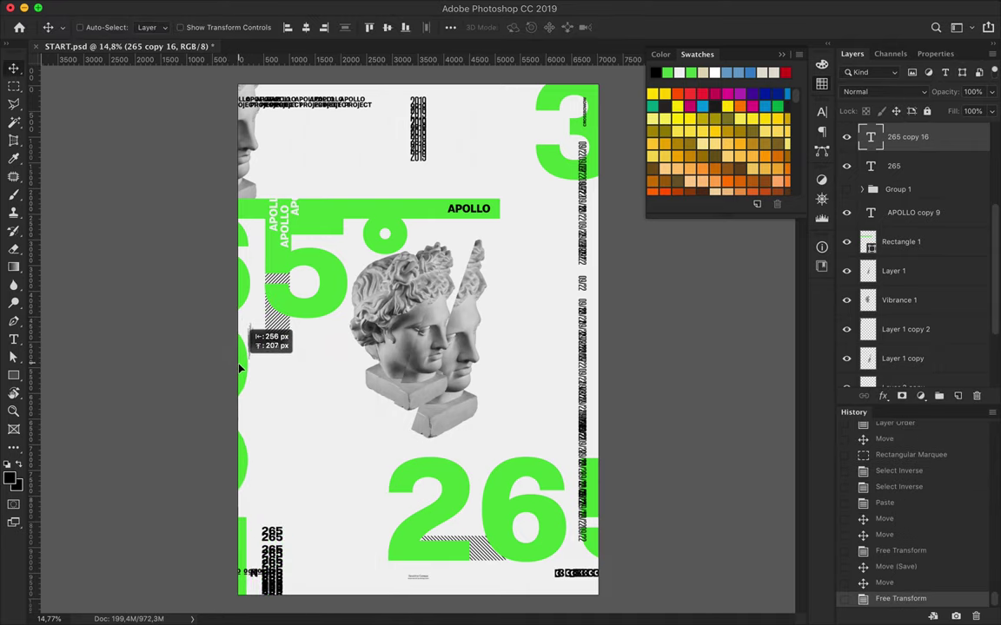
Step: Duplicate the rotated 265 to the poster's right edge and nudge it into place
mouse_move(238, 373)
mouse_down()
mouse_move(246, 386)
mouse_move(689, 268)
mouse_move(692, 257)
mouse_up()
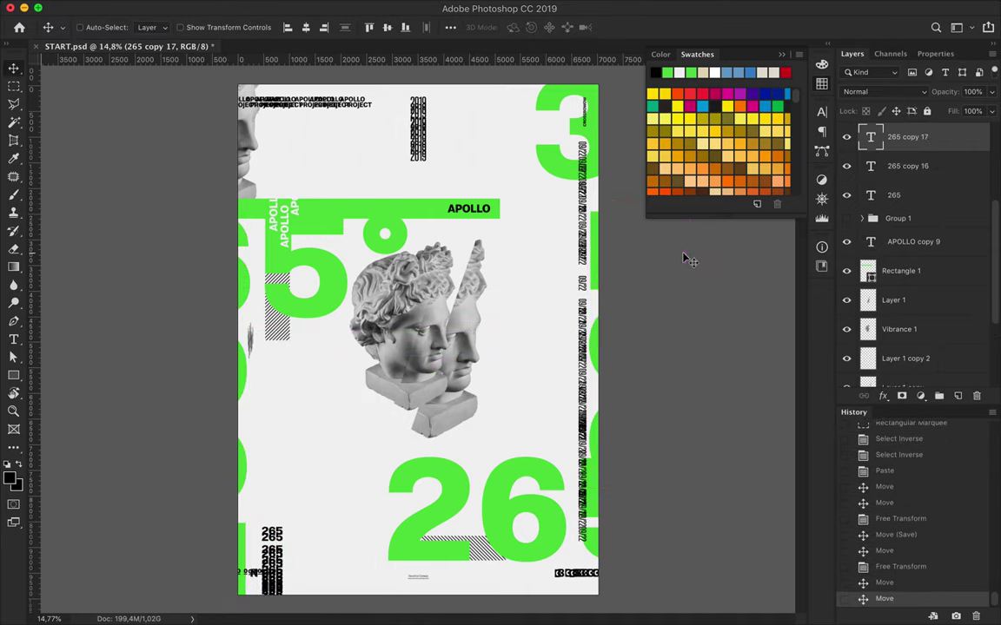
click(476, 210)
key(Left)
ctrl+click(509, 218)
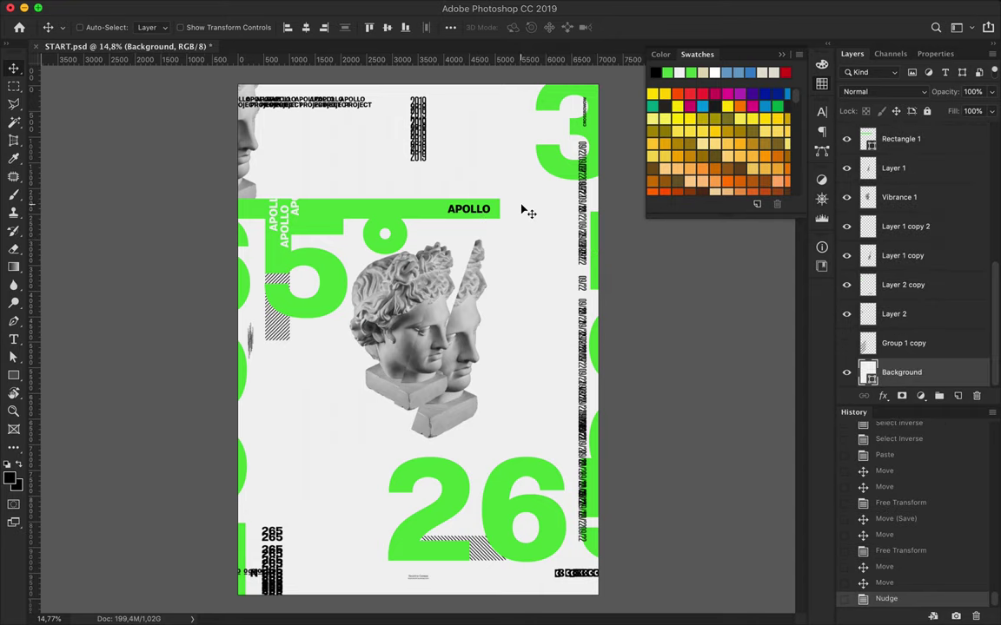
Step: Select the green APOLLO bar layer and save the document
scroll(435, 190, up, 2)
ctrl+click(432, 186)
key(ctrl+s)
key(ctrl+t)
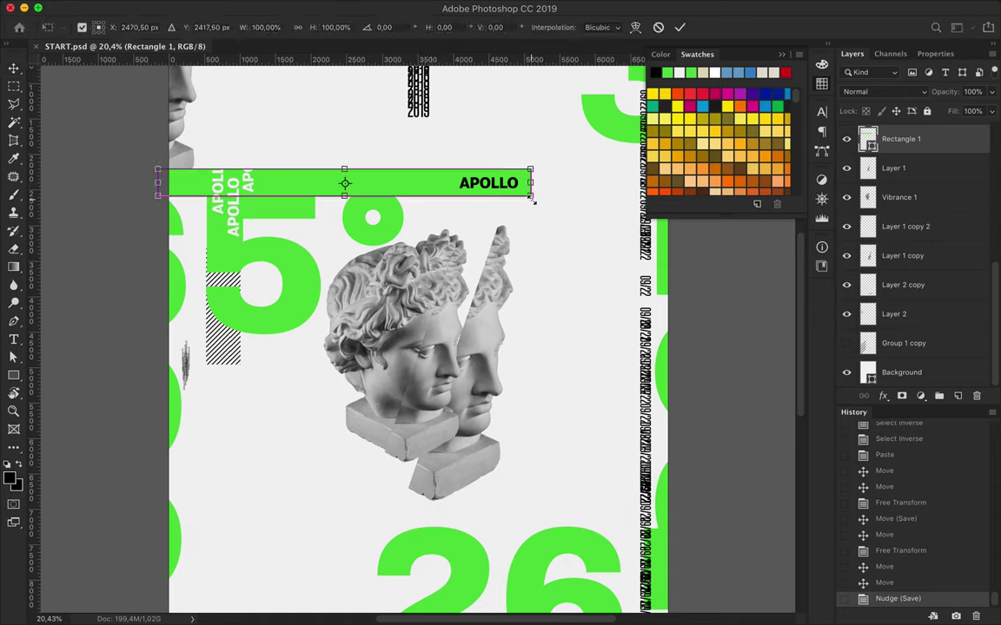
key(Return)
Step: Try removing the bar's fill and setting a 26 outline width, then undo those changes
key(a)
click(207, 27)
click(197, 54)
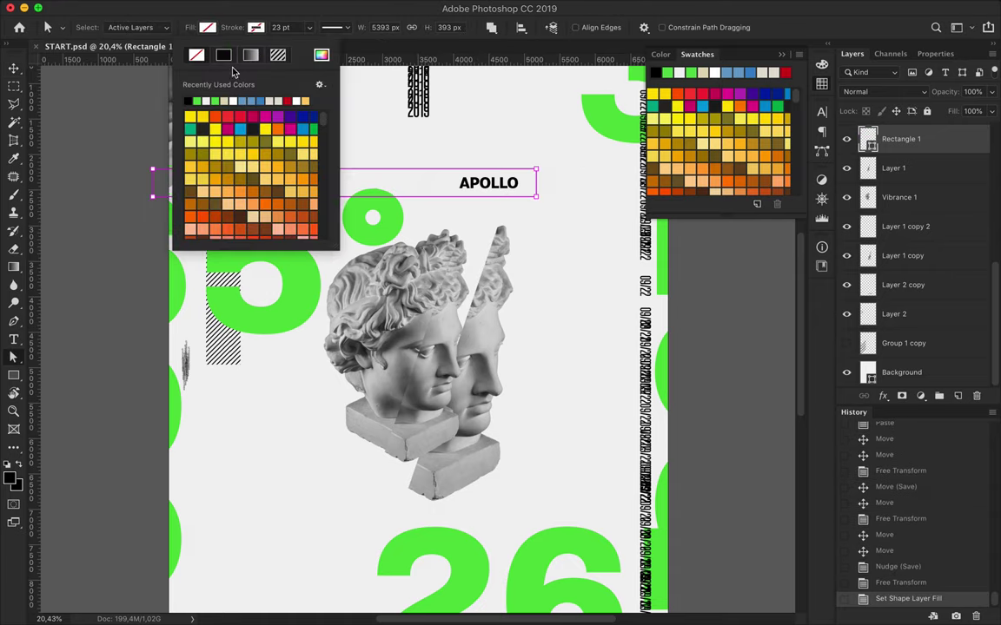
click(293, 27)
text(26)
key(Return)
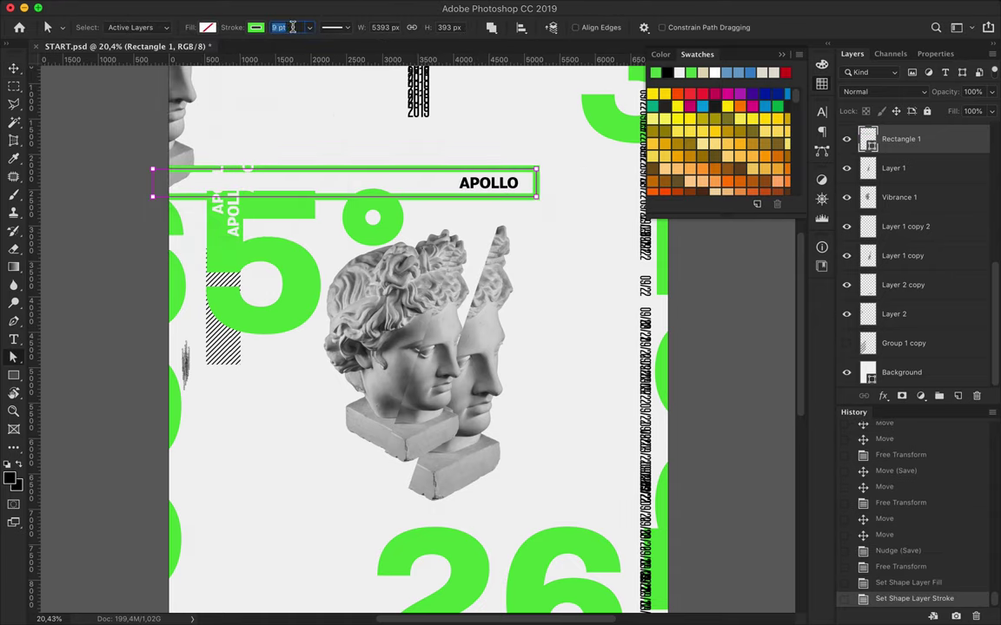
key(Return)
key(v)
key(ctrl+z)
key(ctrl+z)
key(ctrl+z)
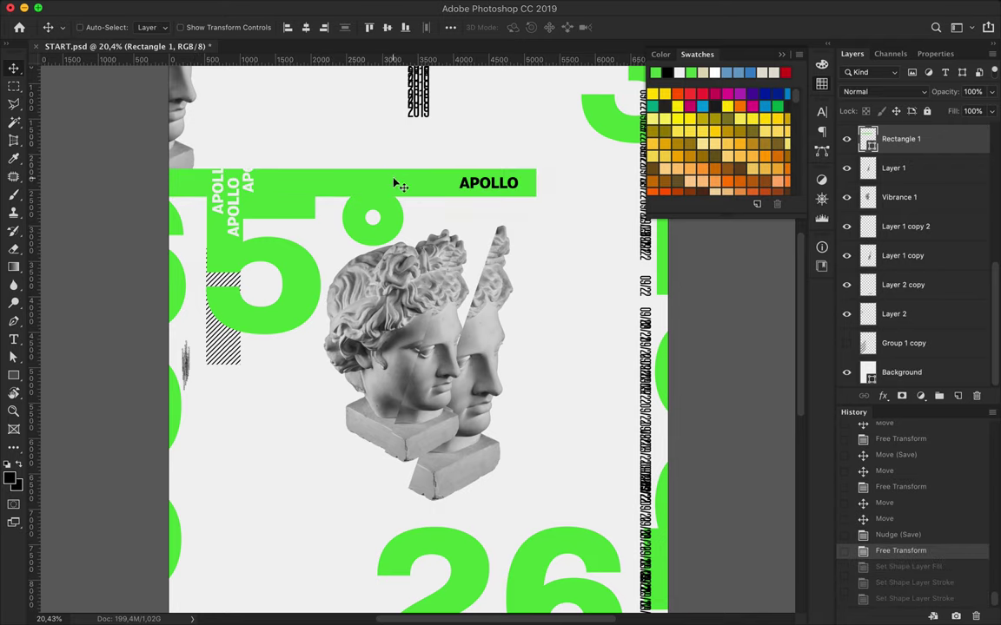
Step: Make an upward copy of the bar with no fill and a green outline aligned to its edge
alt+drag(447, 179, 447, 163)
key(a)
click(207, 27)
click(196, 55)
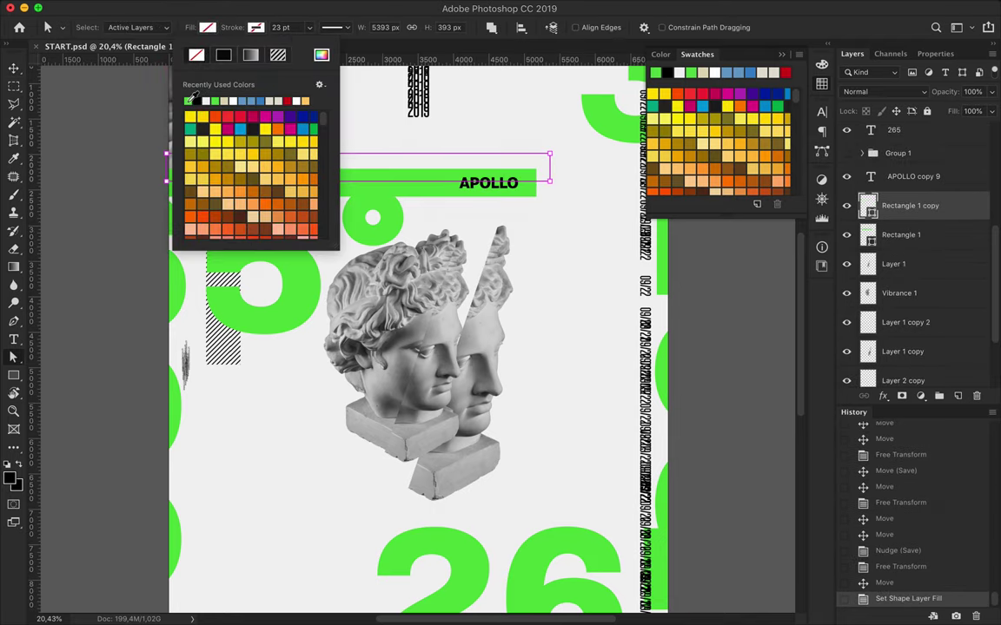
click(190, 101)
click(293, 27)
click(347, 27)
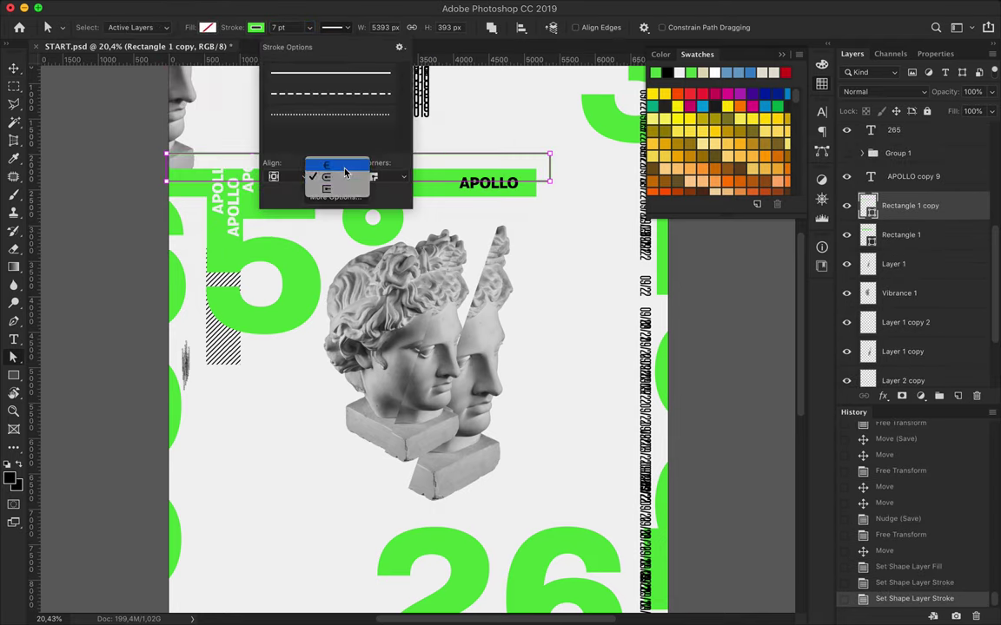
click(343, 168)
key(v)
drag(499, 152, 492, 161)
Step: Clear the outlined copy's fill and move it behind the green bar
key(a)
click(207, 27)
click(139, 85)
key(v)
drag(907, 206, 908, 234)
Step: Add two more offset outline copies, shortening one, to form a stepped stack
drag(491, 170, 488, 165)
drag(942, 242, 942, 260)
key(ctrl+t)
drag(161, 172, 439, 167)
key(Return)
drag(913, 264, 913, 292)
key(Up)
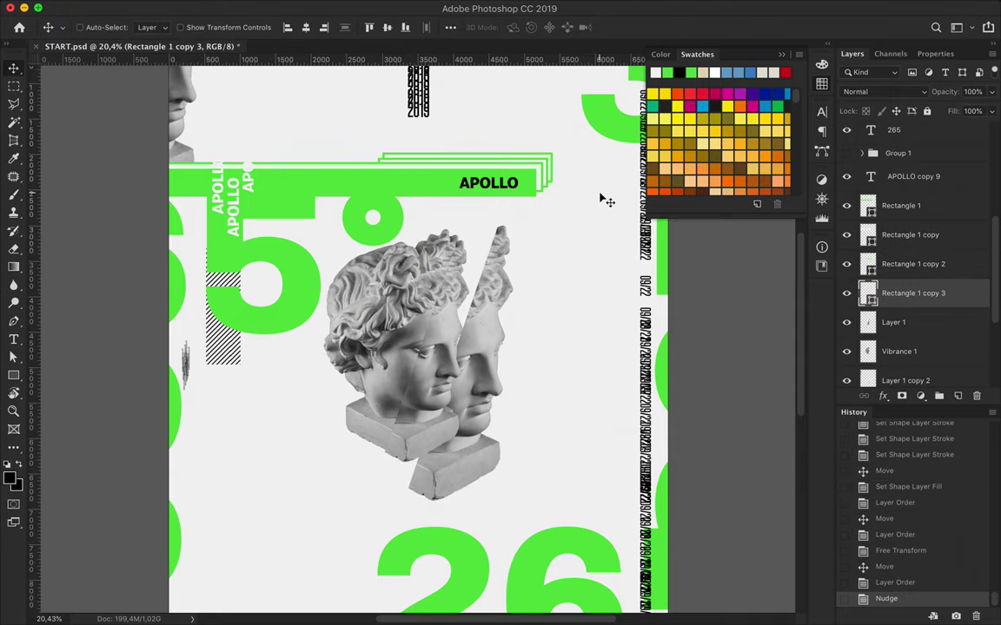
scroll(537, 145, down, 2)
scroll(538, 144, down, 2)
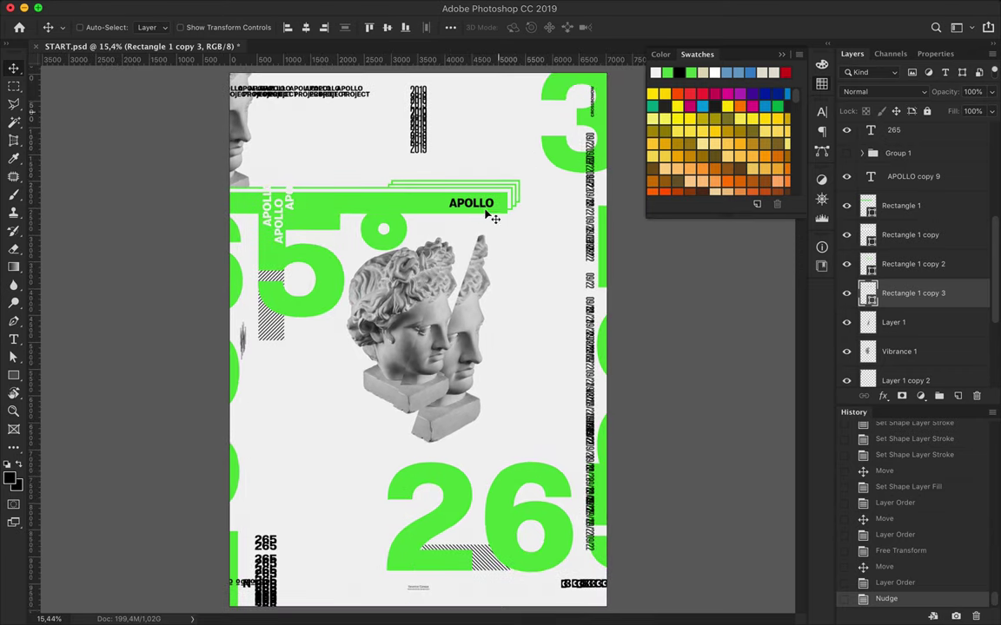
Step: Lasso a piece of the green 265 onto its own layer and place copies down-left
scroll(443, 480, down, 1)
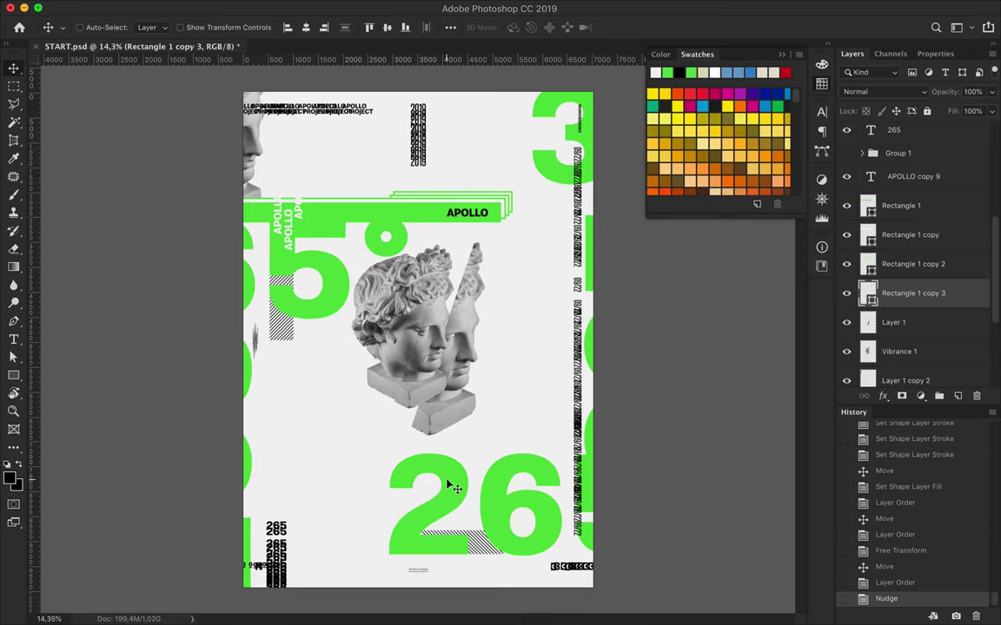
ctrl+click(447, 480)
key(l)
click(381, 428)
key(ctrl+c)
key(ctrl+v)
key(v)
mouse_move(395, 516)
mouse_down()
mouse_move(368, 517)
mouse_move(295, 427)
mouse_up()
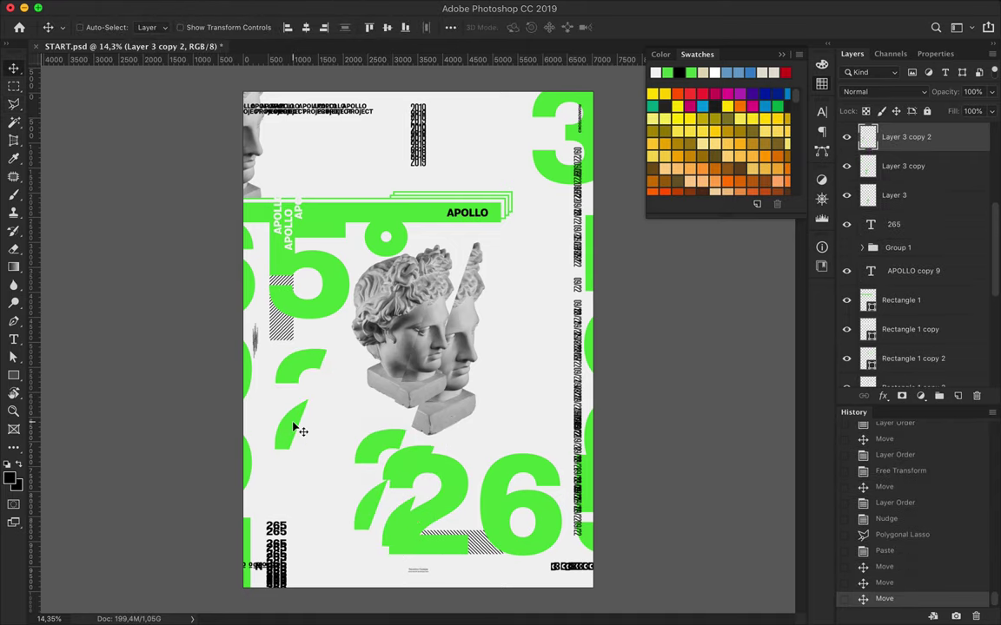
drag(415, 419, 357, 476)
mouse_move(309, 212)
mouse_down()
mouse_move(309, 473)
mouse_move(304, 404)
mouse_up()
Step: Cut a slanted slice of the 265 numerals, lower Layer 4, and tuck a copy behind the bust
click(335, 312)
key(l)
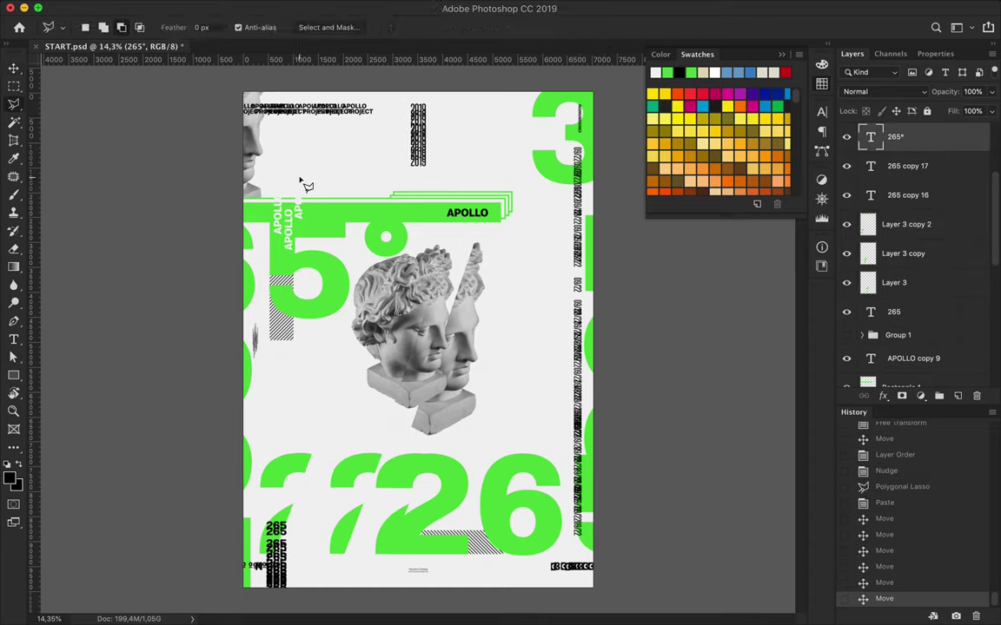
click(300, 177)
key(ctrl+c)
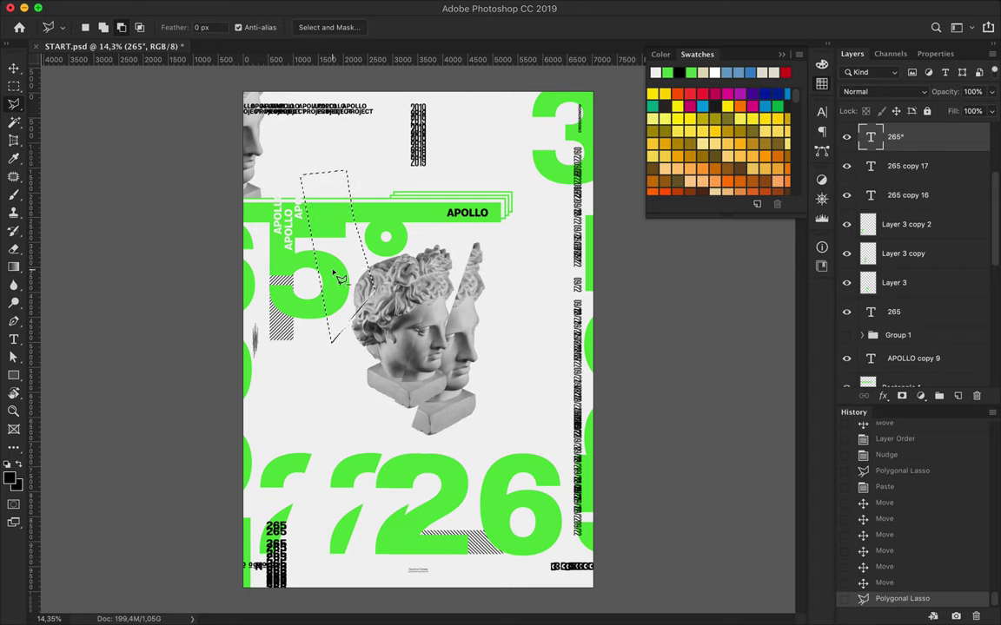
key(ctrl+v)
key(v)
mouse_move(344, 258)
mouse_down()
mouse_move(369, 282)
mouse_move(341, 310)
mouse_move(356, 284)
mouse_up()
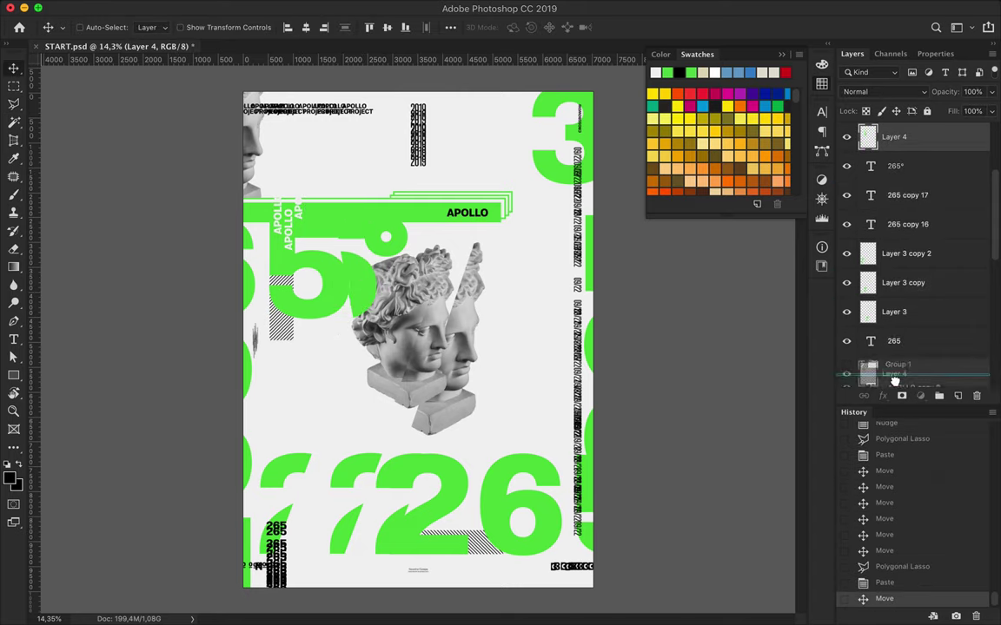
mouse_move(892, 136)
mouse_down()
mouse_move(893, 343)
mouse_move(903, 317)
mouse_up()
mouse_move(382, 247)
mouse_down()
mouse_move(458, 264)
mouse_move(560, 217)
mouse_move(584, 330)
mouse_up()
Step: Select the hatch group Group 1 and drag it within the Layers panel
scroll(584, 330, down, 1)
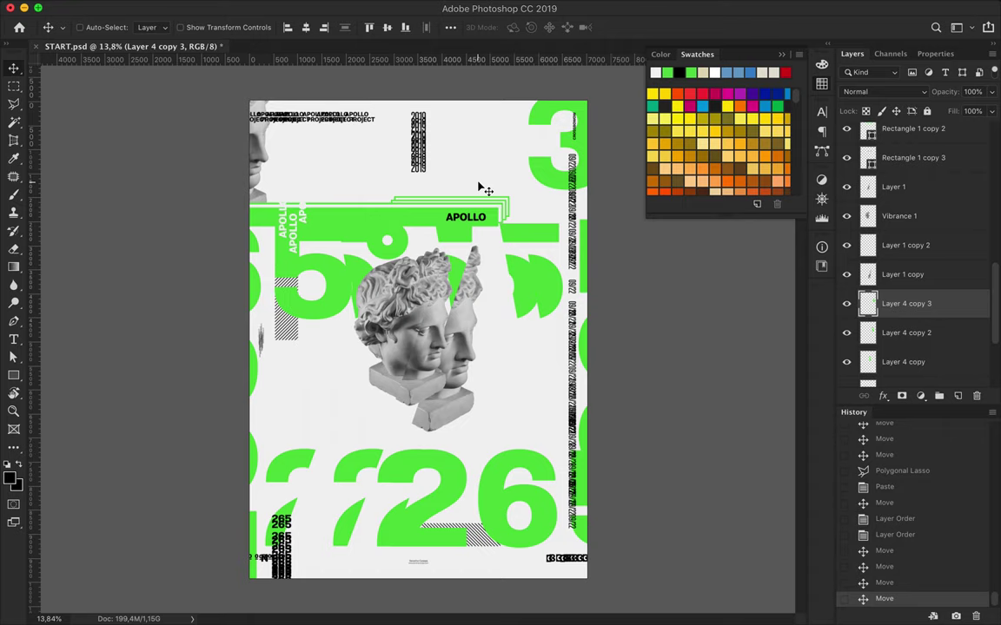
scroll(864, 223, down, 3)
scroll(864, 223, down, 3)
click(847, 310)
mouse_move(903, 283)
mouse_down()
mouse_move(916, 269)
mouse_move(847, 291)
mouse_up()
key(ctrl+e)
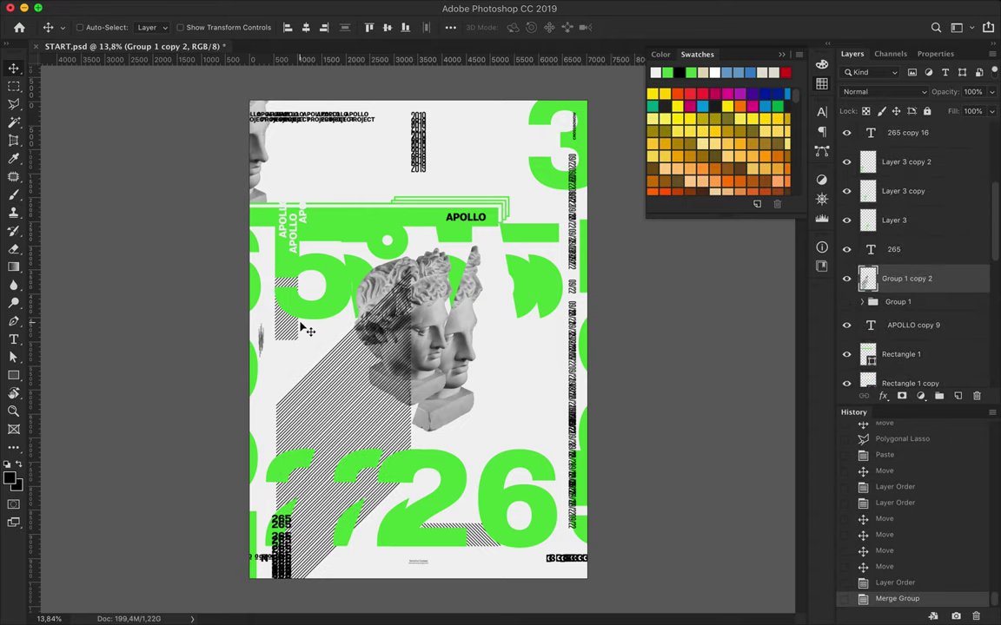
key(m)
drag(374, 514, 374, 517)
key(ctrl+c)
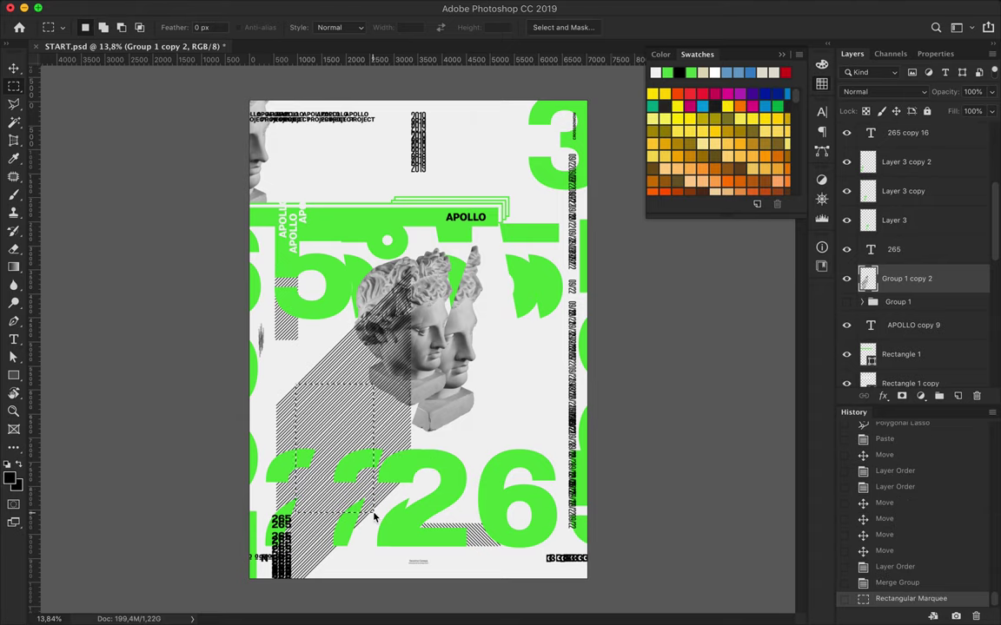
key(ctrl+v)
key(v)
drag(337, 419, 520, 421)
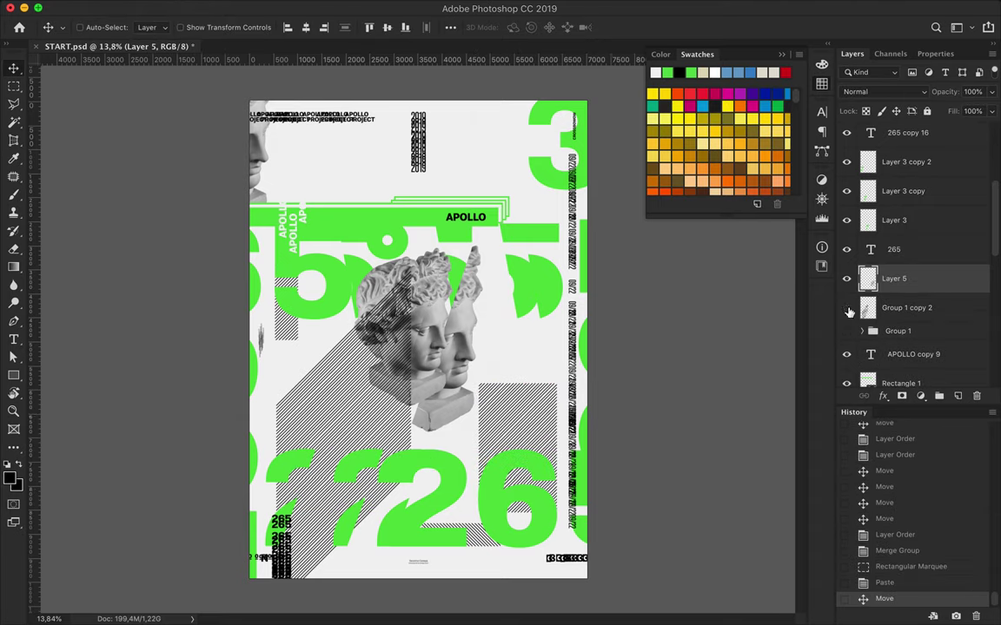
click(847, 308)
drag(489, 365, 481, 351)
key(u)
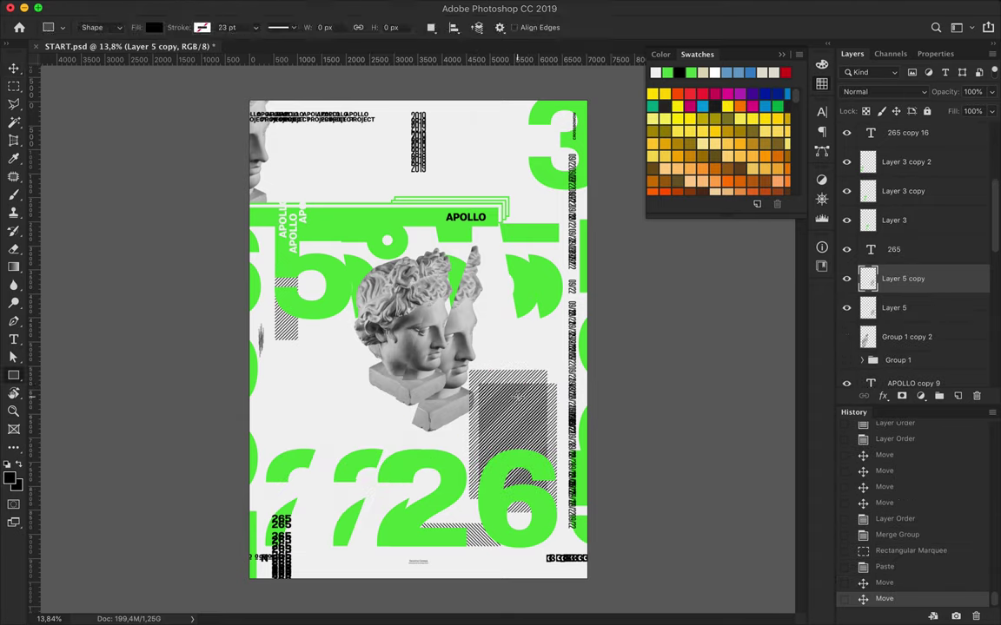
key(v)
key(Delete)
key(Delete)
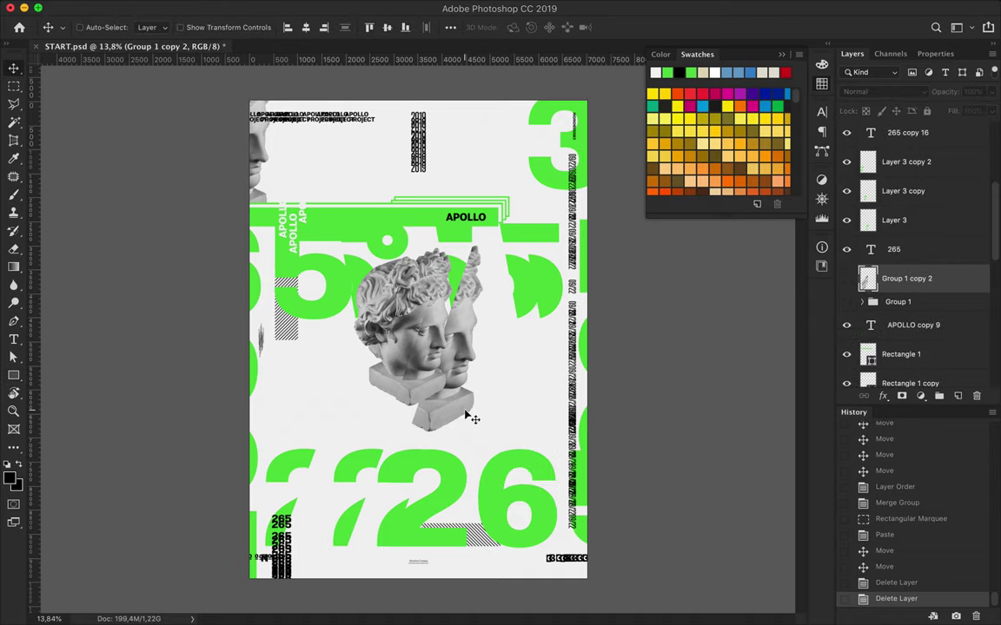
key(u)
Step: Draw a green rectangle across the poster's bottom and copy it to the top edge
drag(627, 610, 597, 590)
click(154, 27)
click(113, 82)
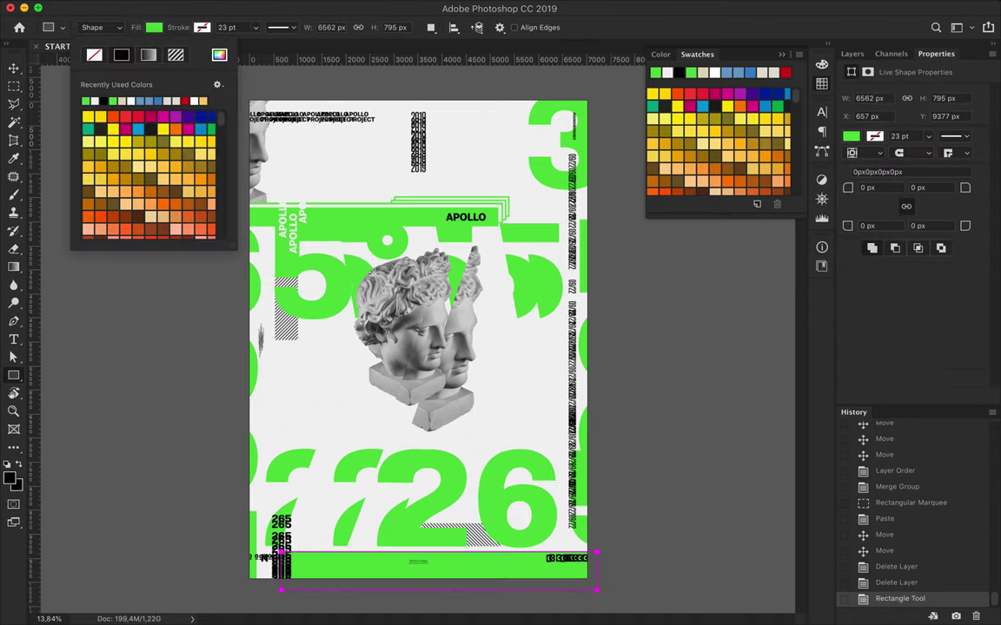
key(v)
mouse_move(500, 554)
mouse_down()
mouse_move(322, 153)
mouse_move(323, 119)
mouse_up()
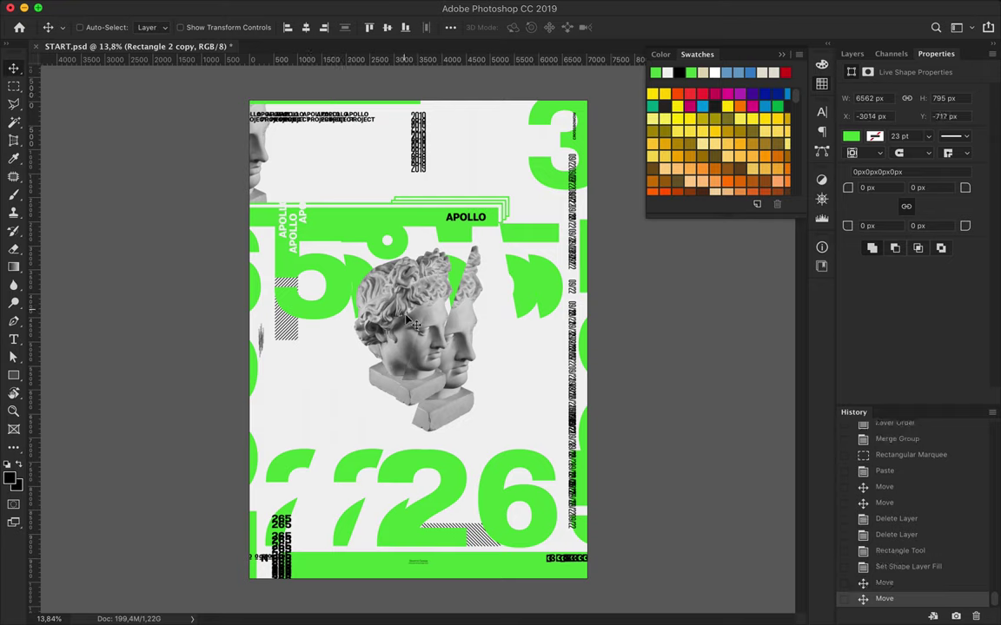
Step: Move a bust copy to the poster's lower-right edge and enlarge it
click(409, 293)
drag(409, 294, 574, 487)
key(ctrl+t)
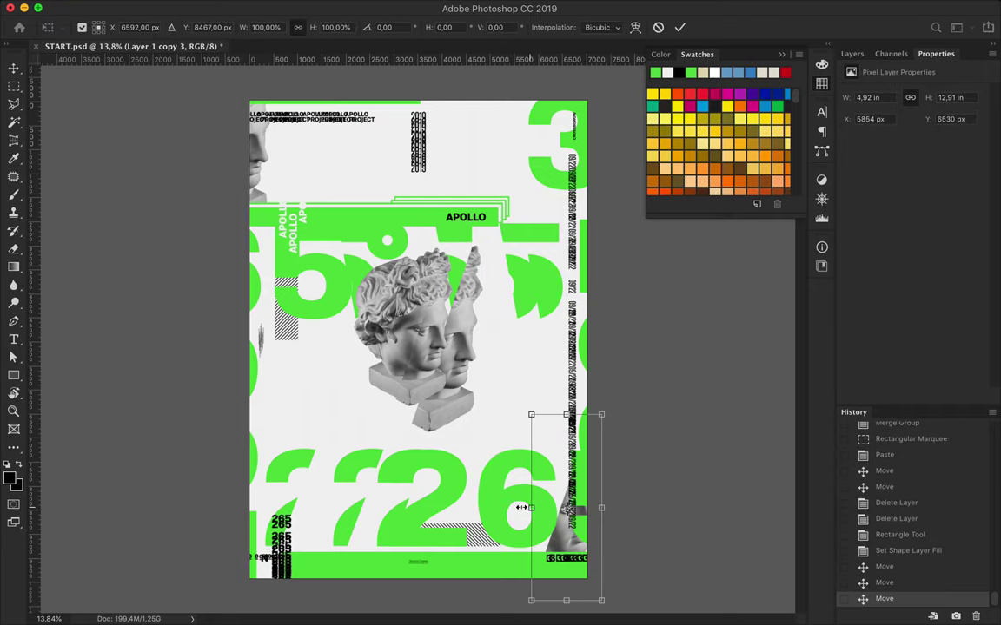
drag(529, 414, 509, 383)
key(Return)
drag(563, 483, 573, 480)
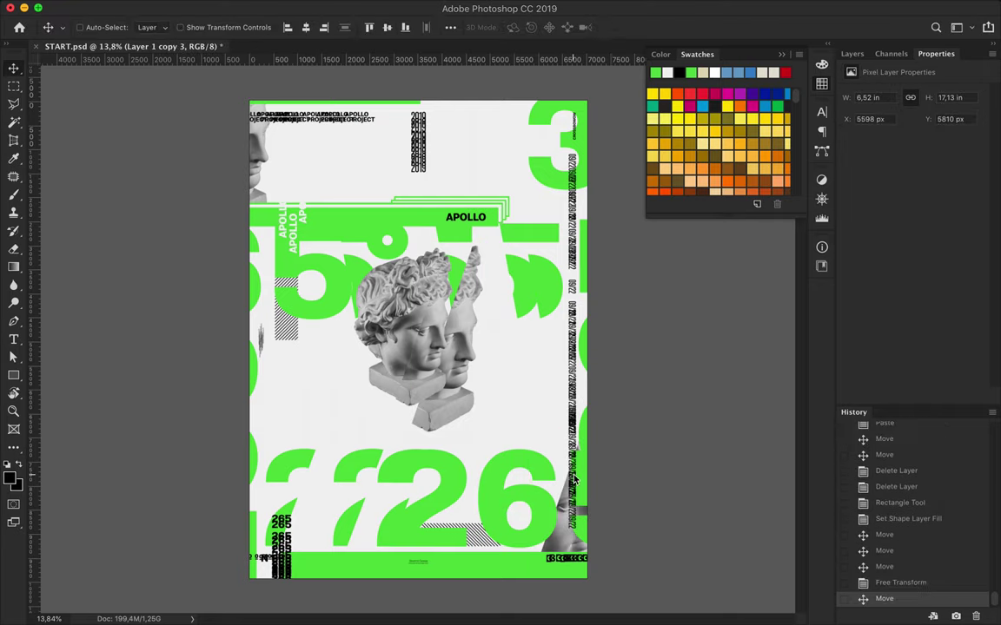
Step: Draw a green corner shape at the top-left with the Pen tool and nudge the APOLLO bar
key(p)
click(231, 94)
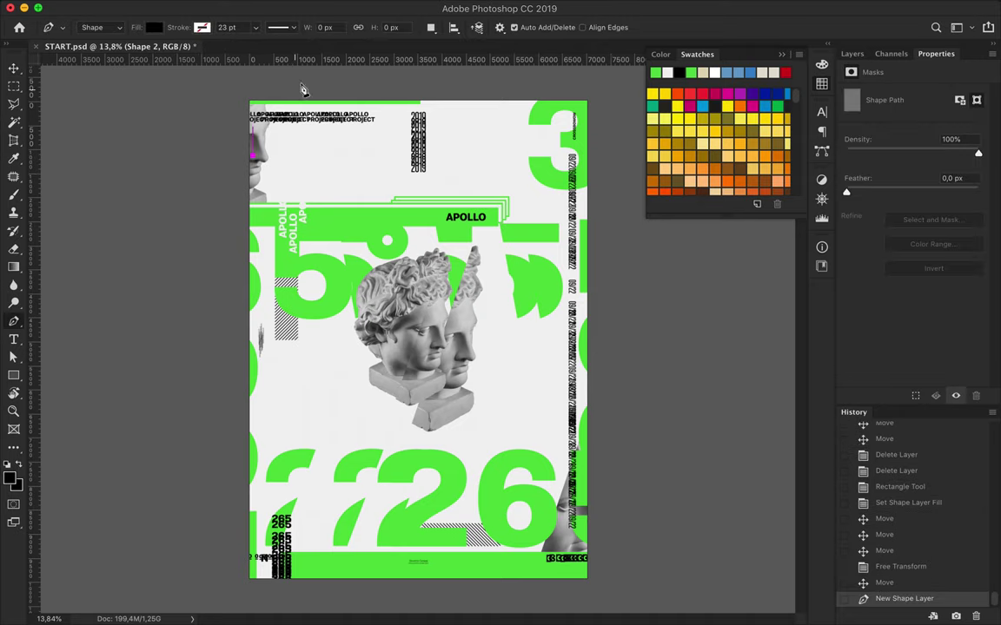
click(314, 90)
click(228, 144)
click(230, 93)
click(207, 27)
click(140, 101)
key(v)
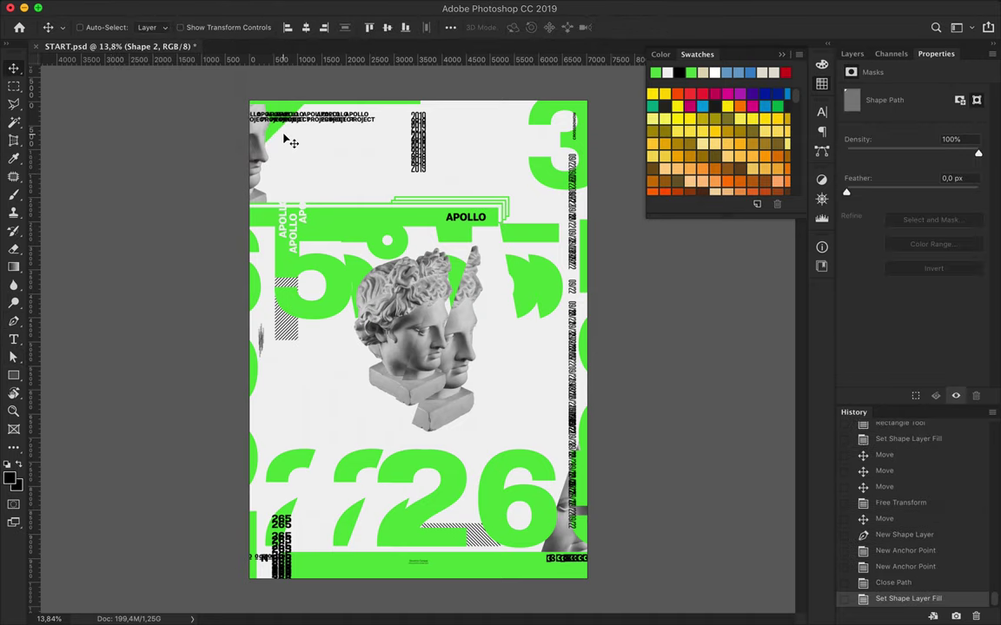
key(ctrl)
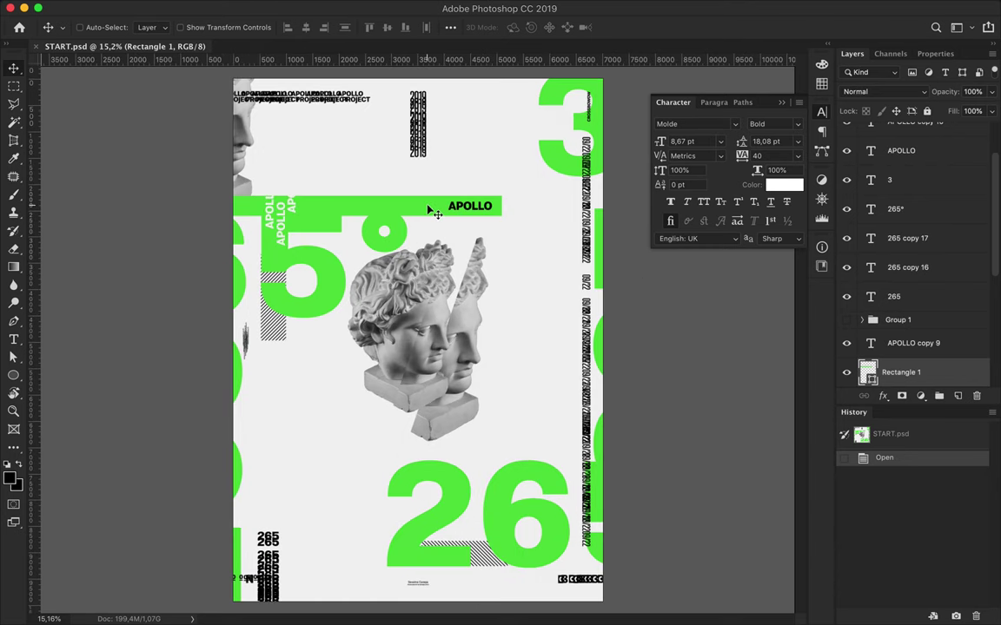
drag(428, 210, 432, 211)
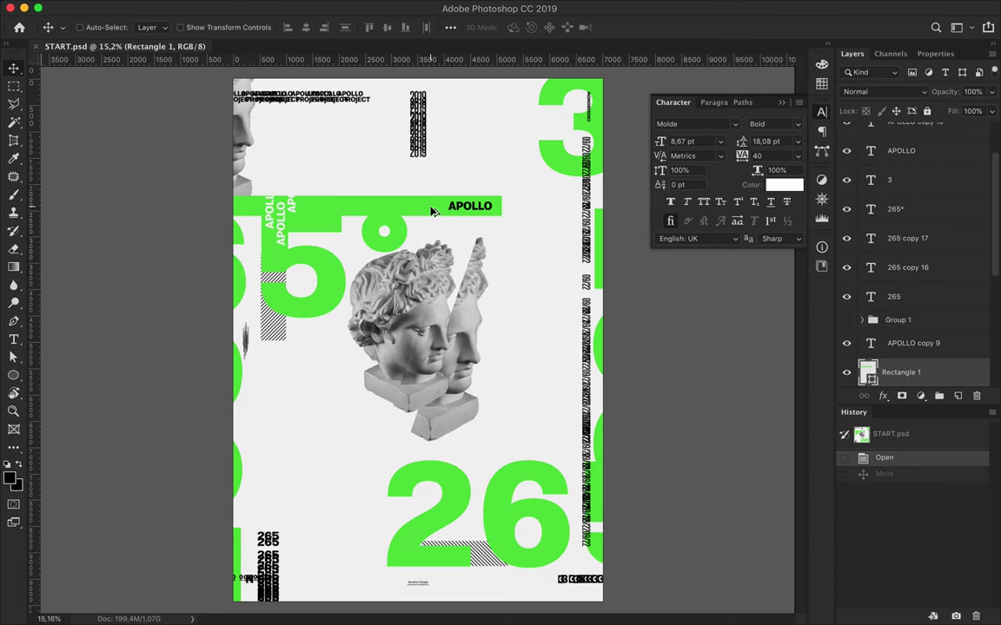
Step: Duplicate the APOLLO bar as an unfilled copy with a thicker green outline
scroll(431, 210, up, 2)
drag(399, 284, 413, 267)
key(a)
click(156, 27)
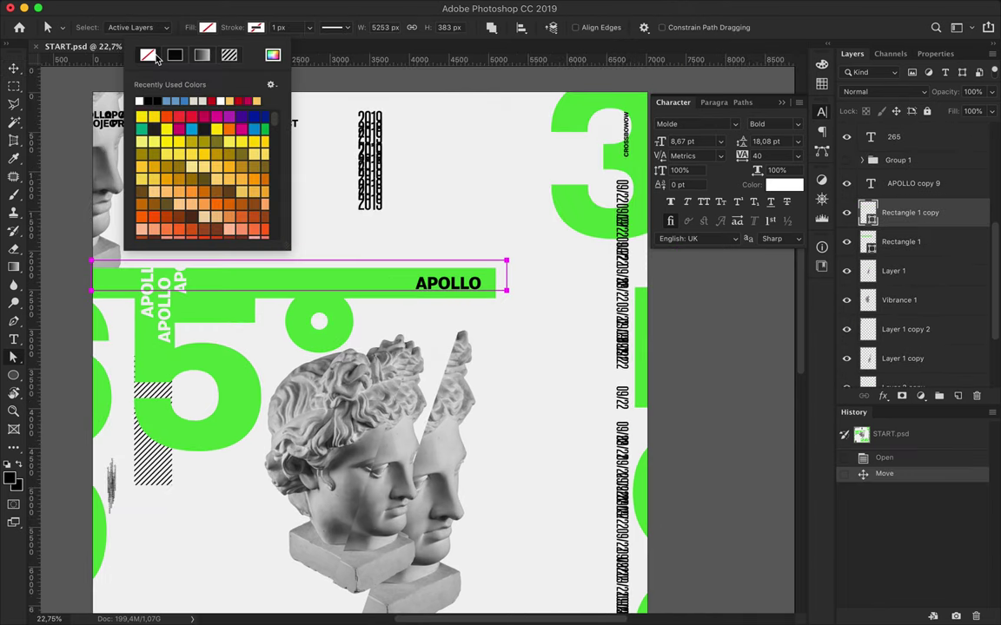
click(134, 101)
key(v)
key(a)
click(206, 27)
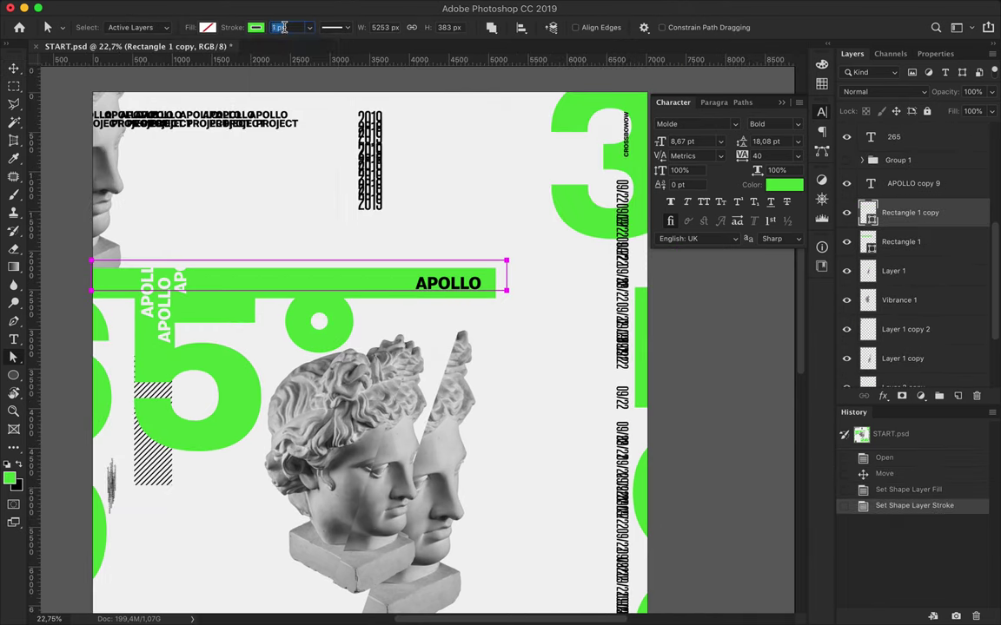
click(332, 27)
click(485, 200)
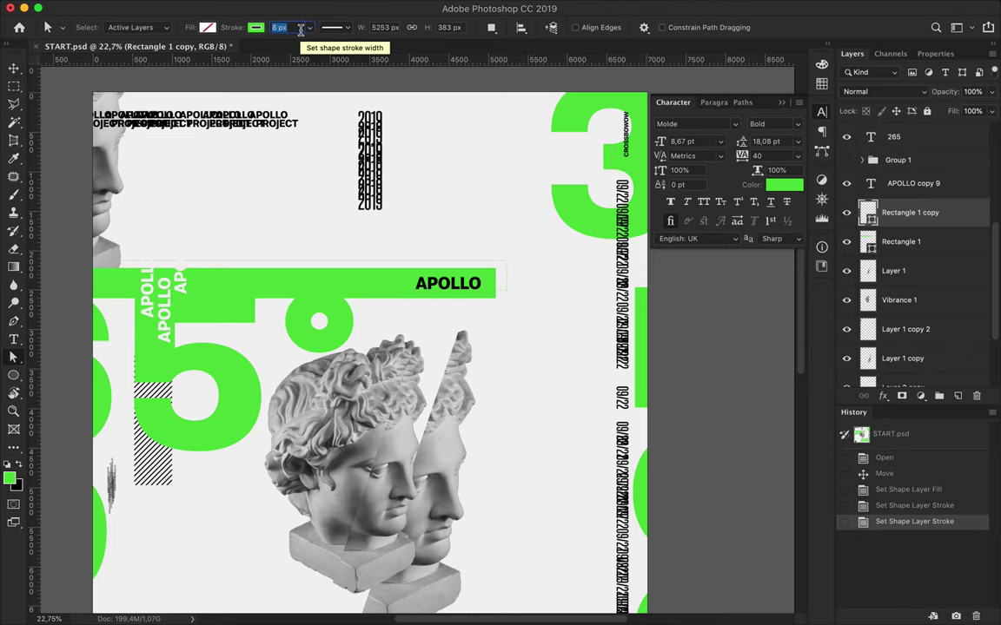
key(Up)
key(Up)
key(v)
Step: Make an offset copy of the outlined bar and narrow it to frame APOLLO
scroll(529, 259, down, 3)
scroll(491, 191, up, 1)
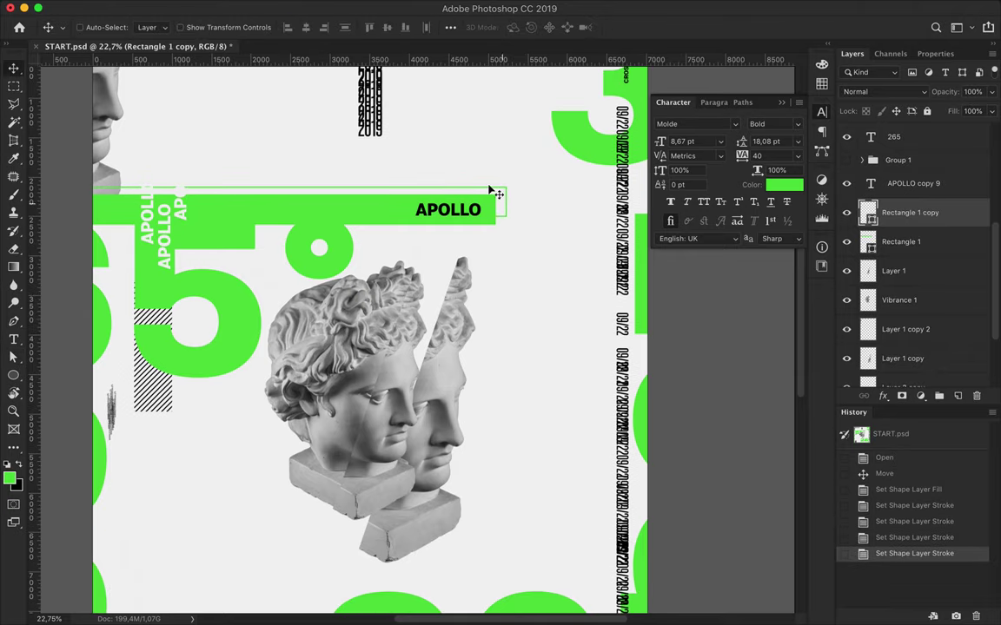
scroll(493, 192, up, 2)
key(a)
key(Up)
key(v)
drag(503, 290, 507, 287)
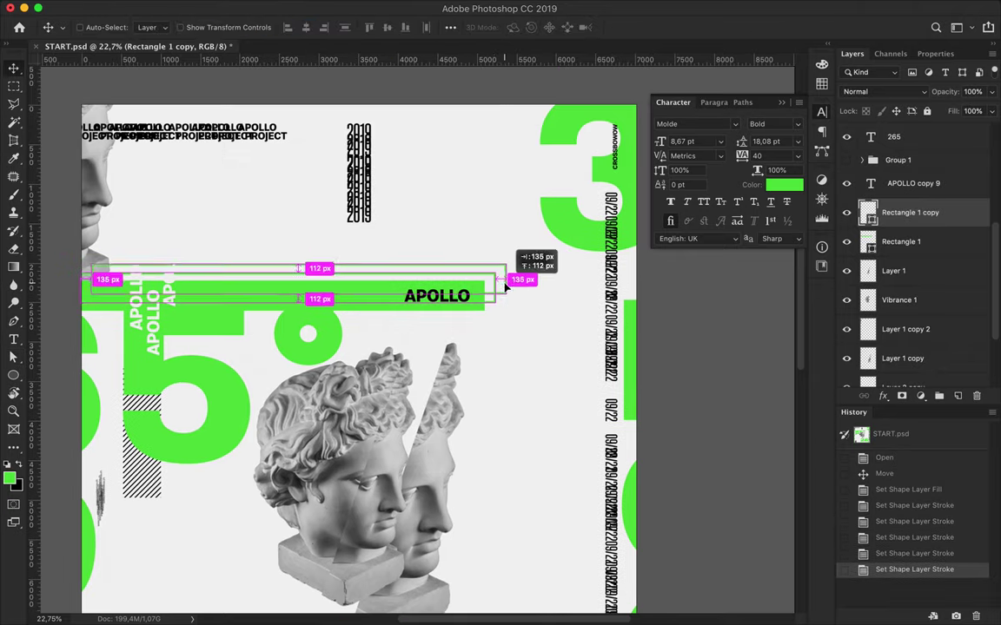
key(ctrl+t)
drag(90, 284, 382, 284)
key(Return)
Step: Fill the narrowed bar white, send it back, and refill the lower bar green
key(a)
click(207, 27)
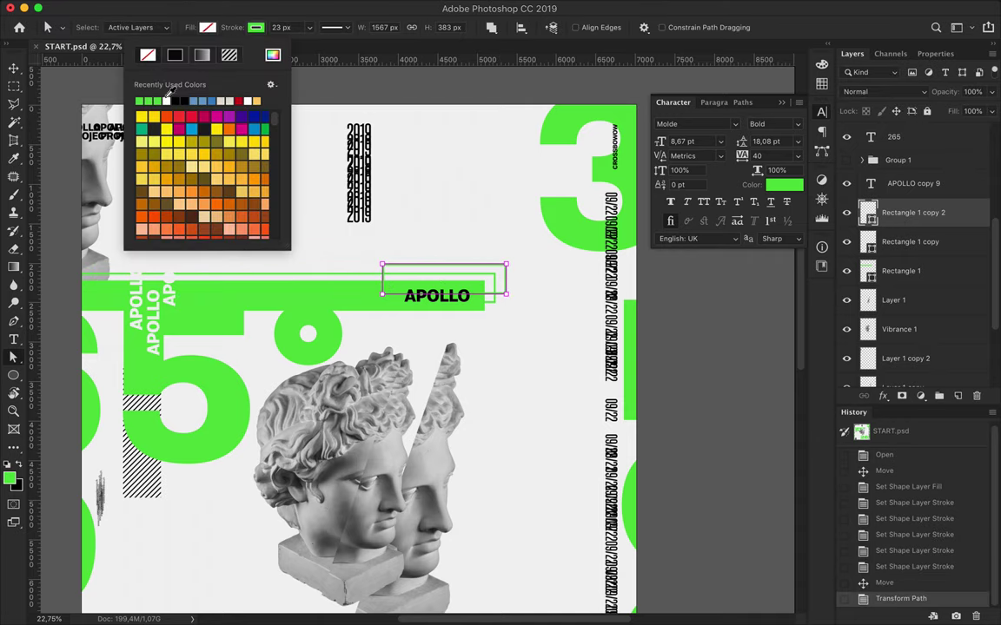
click(166, 100)
key(v)
key(ctrl+bracketleft)
key(a)
click(207, 27)
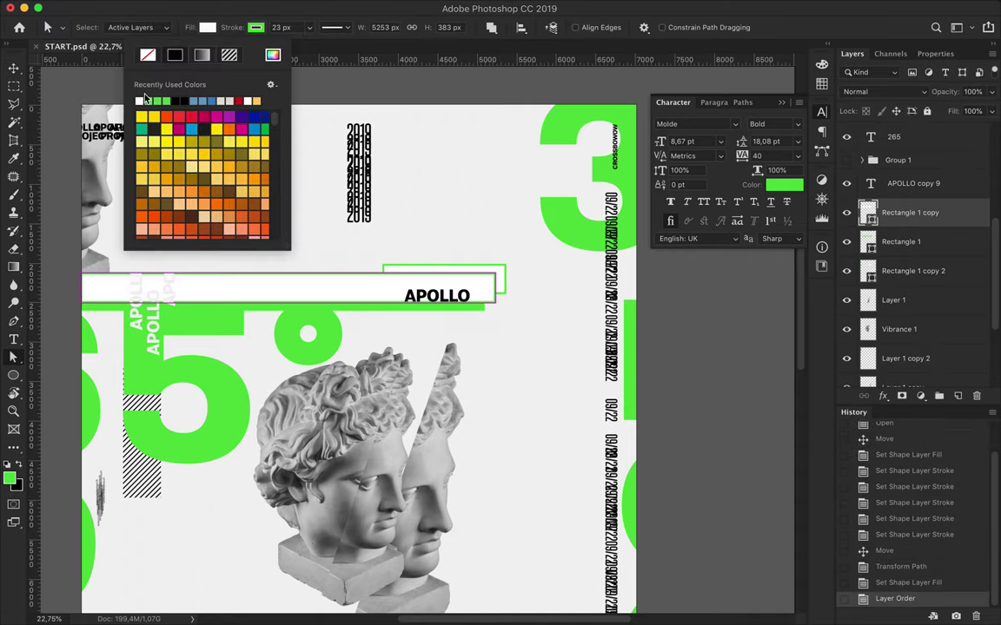
click(145, 101)
key(ctrl+bracketleft)
key(i)
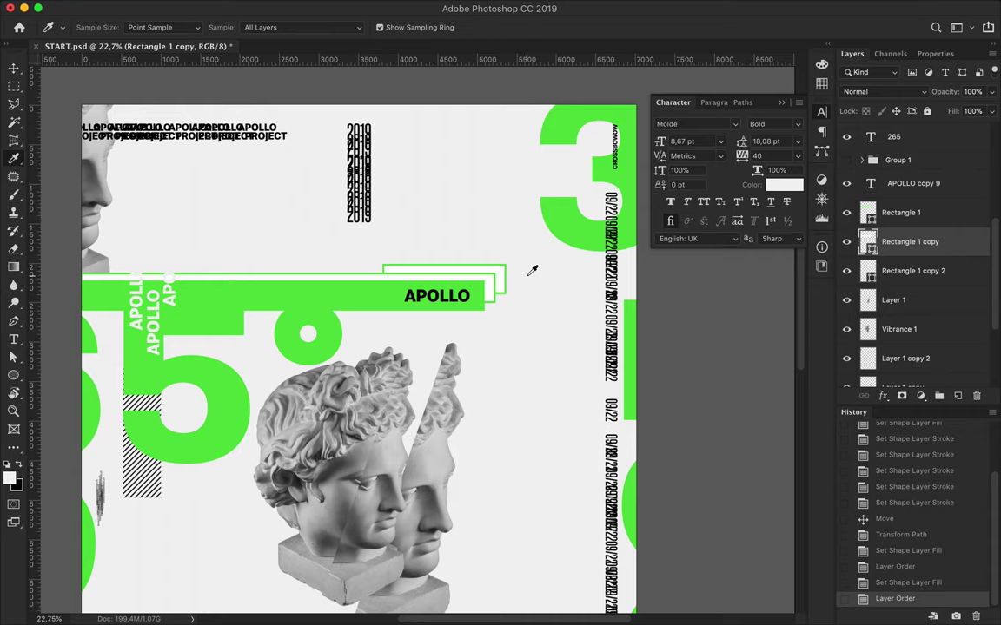
Step: Give the next rectangle in the stack the poster's sampled off-white fill
key(a)
click(207, 27)
click(145, 100)
key(v)
click(502, 274)
click(207, 27)
key(v)
scroll(495, 179, down, 2)
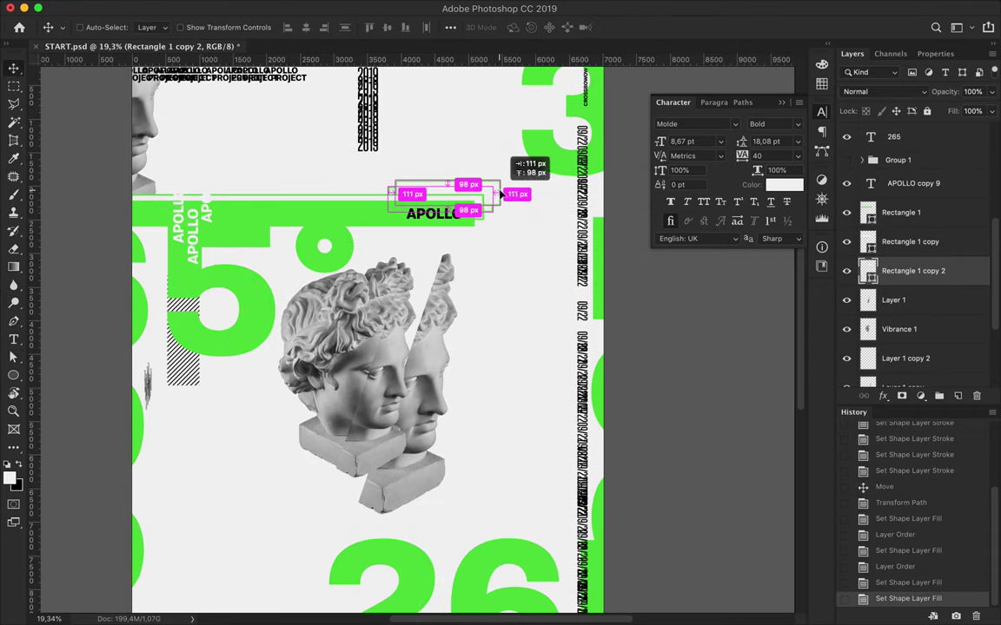
Step: Add another diagonally offset rectangle copy behind the previous one, undoing a stray ellipse
drag(501, 193, 513, 194)
key(ctrl+bracketleft)
scroll(501, 192, down, 2)
scroll(503, 196, down, 10)
key(u)
drag(92, 320, 726, 408)
key(ctrl+z)
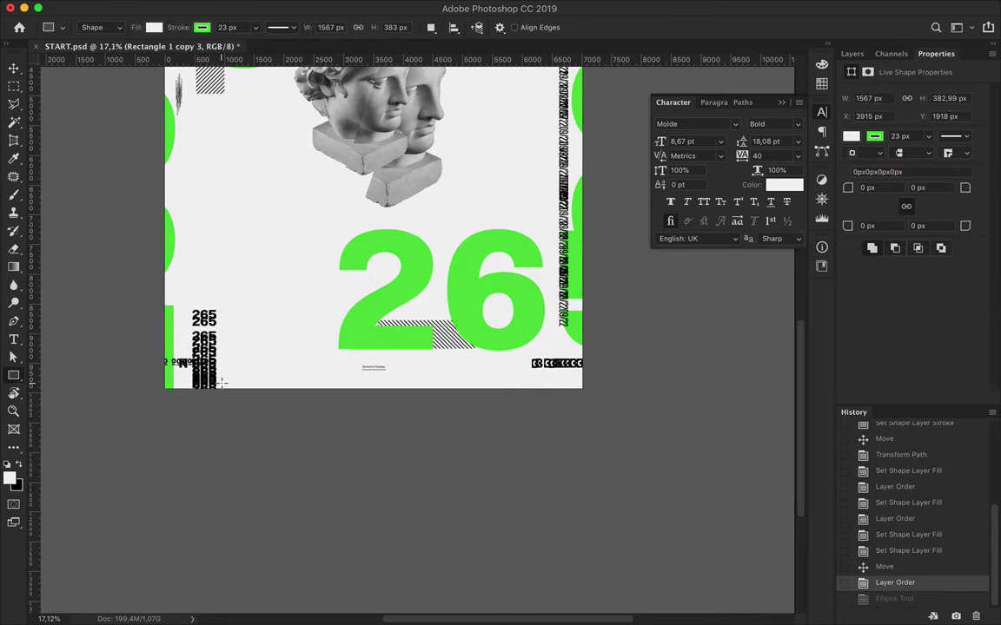
Step: Draw a thin green, outline-free strip along the poster's bottom edge
drag(222, 382, 642, 415)
click(154, 27)
click(83, 90)
key(v)
drag(368, 393, 376, 359)
scroll(376, 359, down, 2)
drag(419, 230, 291, 123)
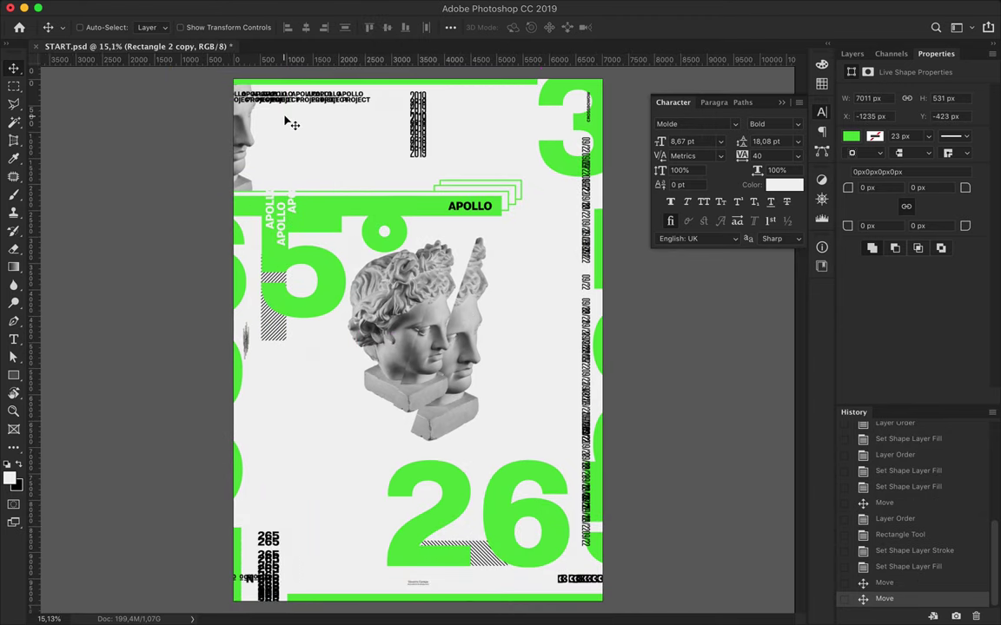
Step: Draw a green triangle in the poster's top-left corner with the Pen tool
key(p)
click(226, 174)
click(229, 81)
click(335, 81)
click(227, 173)
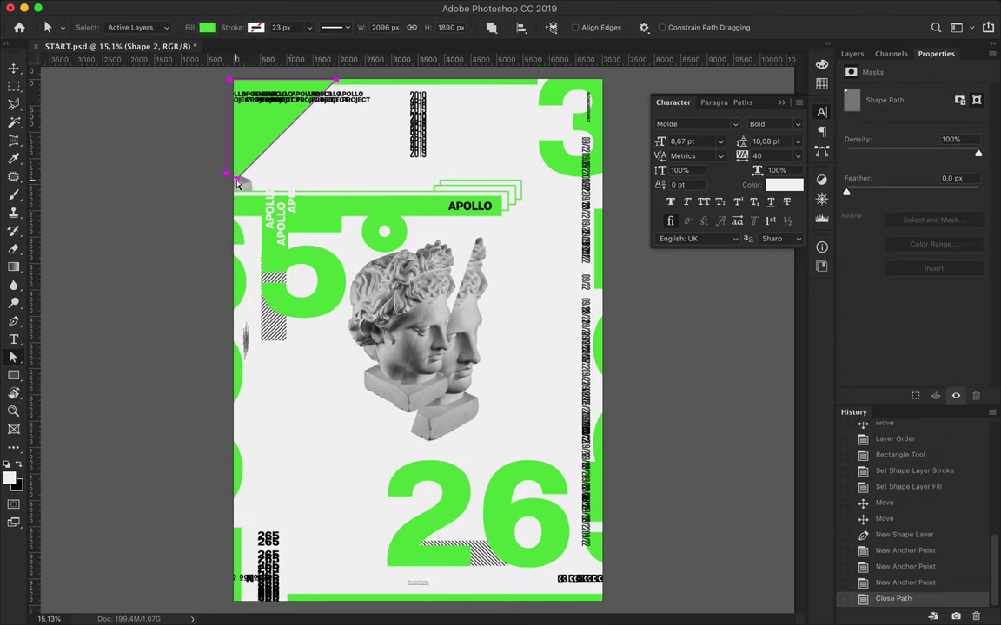
key(Delete)
key(v)
Step: Move the outlined rectangle stack over the big 26 and add a lower offset copy
drag(519, 196, 413, 493)
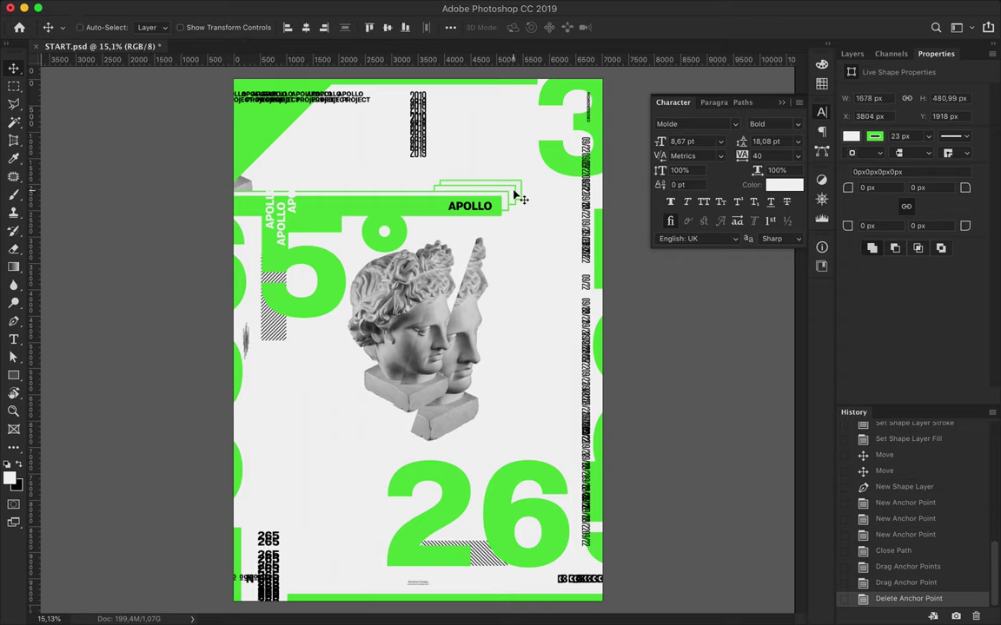
click(852, 53)
key(ctrl+shift+bracketright)
mouse_move(384, 494)
mouse_down()
mouse_move(405, 484)
mouse_move(474, 506)
mouse_up()
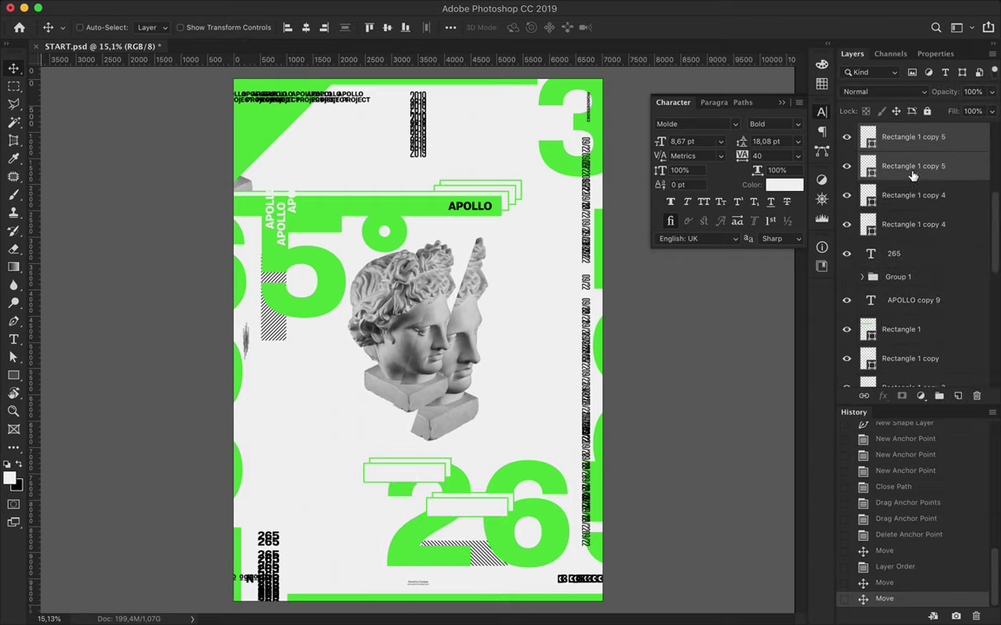
scroll(550, 474, up, 3)
alt+drag(496, 351, 547, 340)
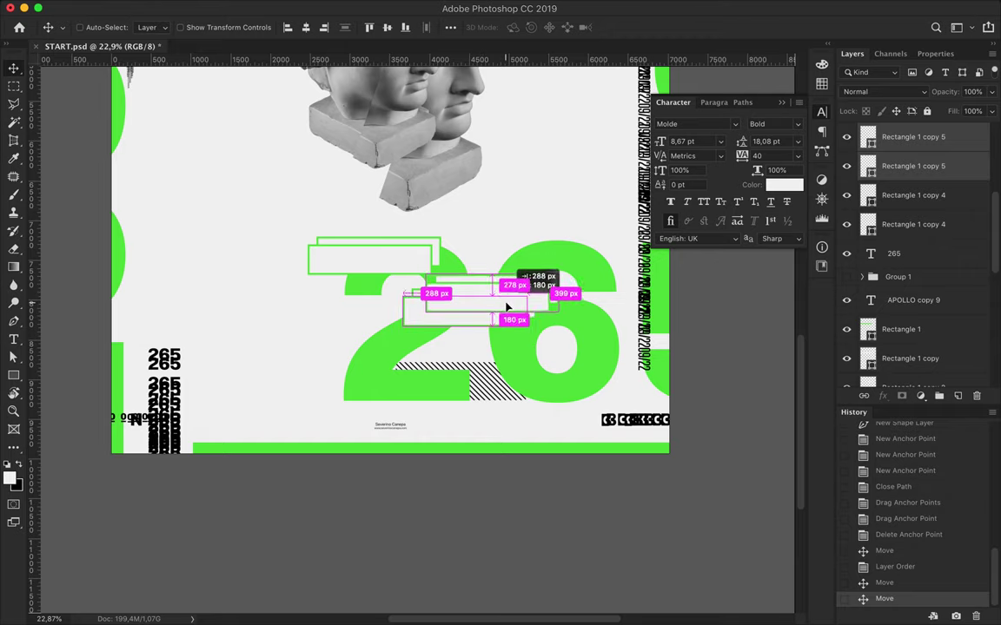
key(ctrl+bracketleft)
drag(532, 284, 542, 290)
scroll(540, 293, down, 3)
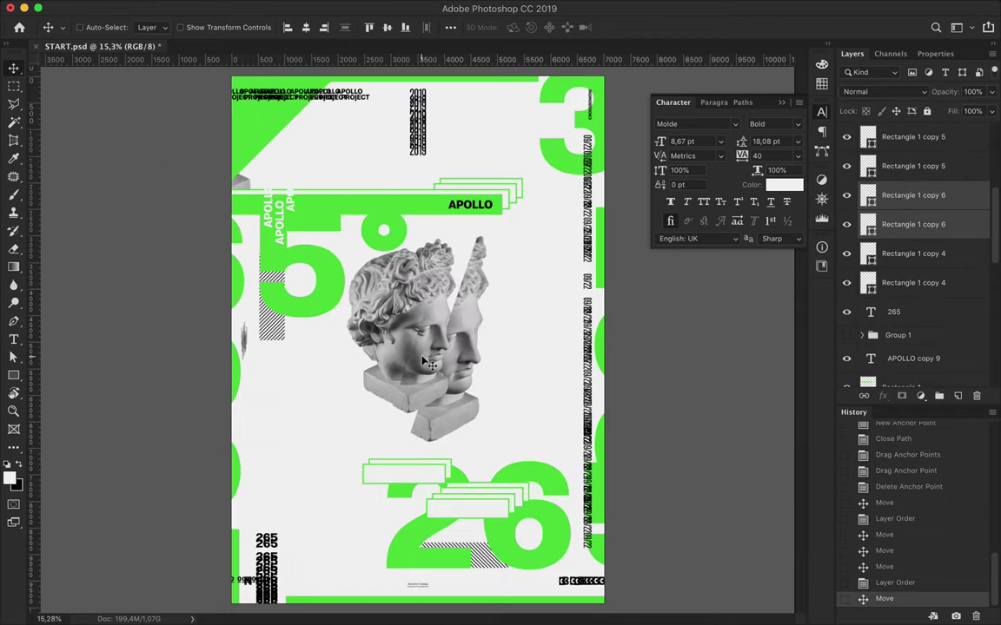
click(486, 448)
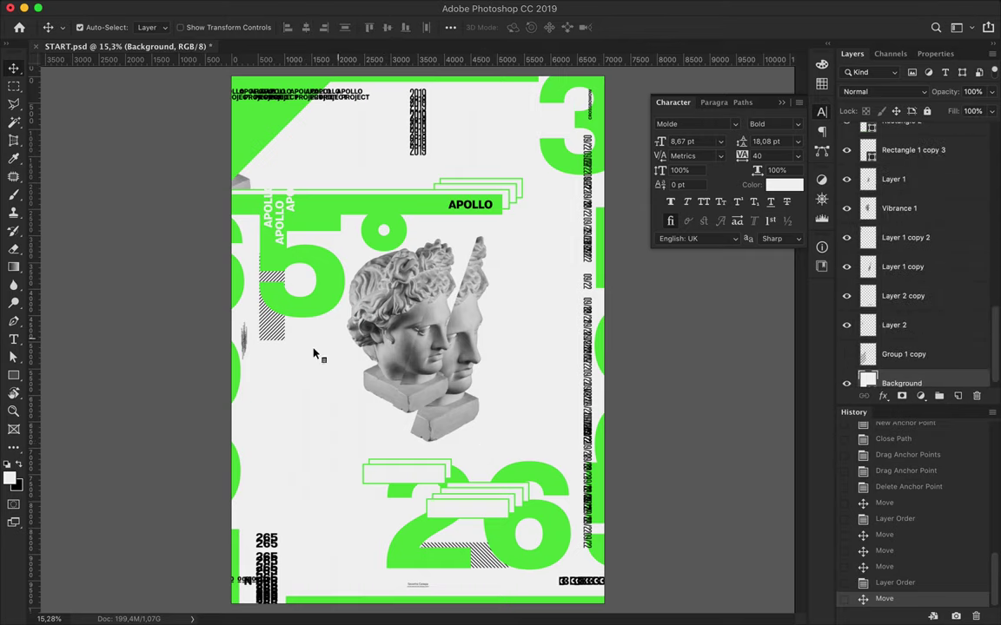
Step: Duplicate the hatch stripe group, recolour the stripes green, and place them over the bust's head
click(895, 313)
scroll(913, 289, up, 5)
drag(914, 289, 934, 286)
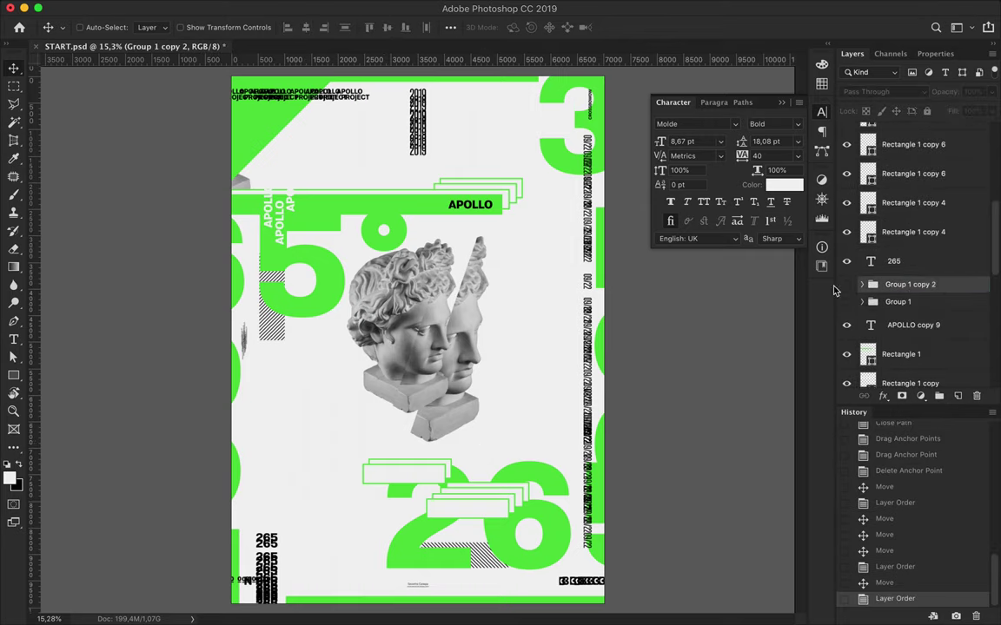
key(a)
click(862, 284)
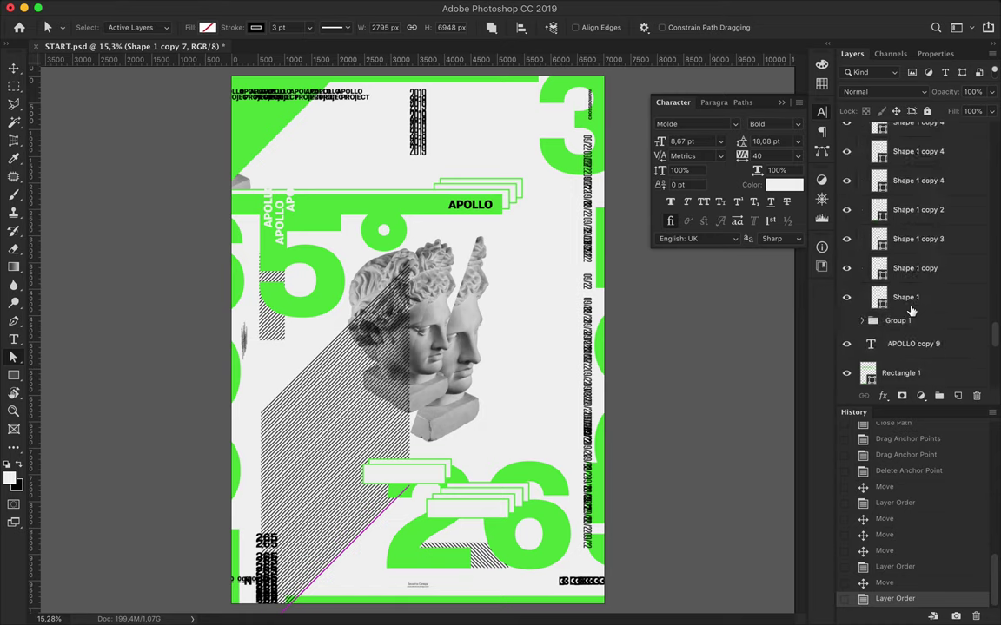
shift+click(903, 297)
click(206, 27)
key(v)
drag(336, 381, 249, 506)
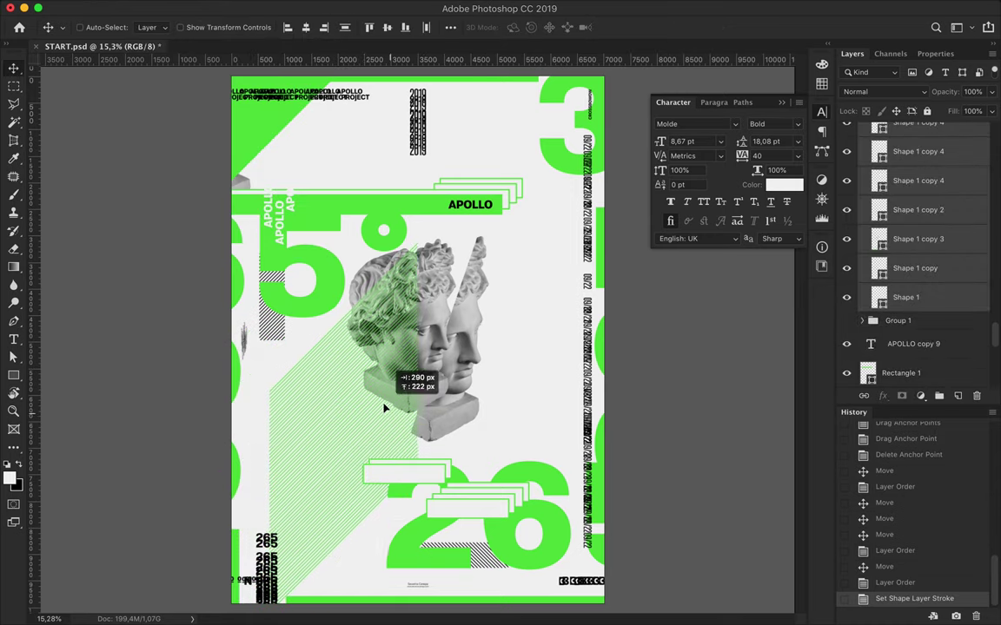
drag(250, 506, 391, 404)
Step: Merge and copy a rectangular hatch patch to the poster's left edge, then shift the big numeral left
key(m)
drag(391, 488, 390, 488)
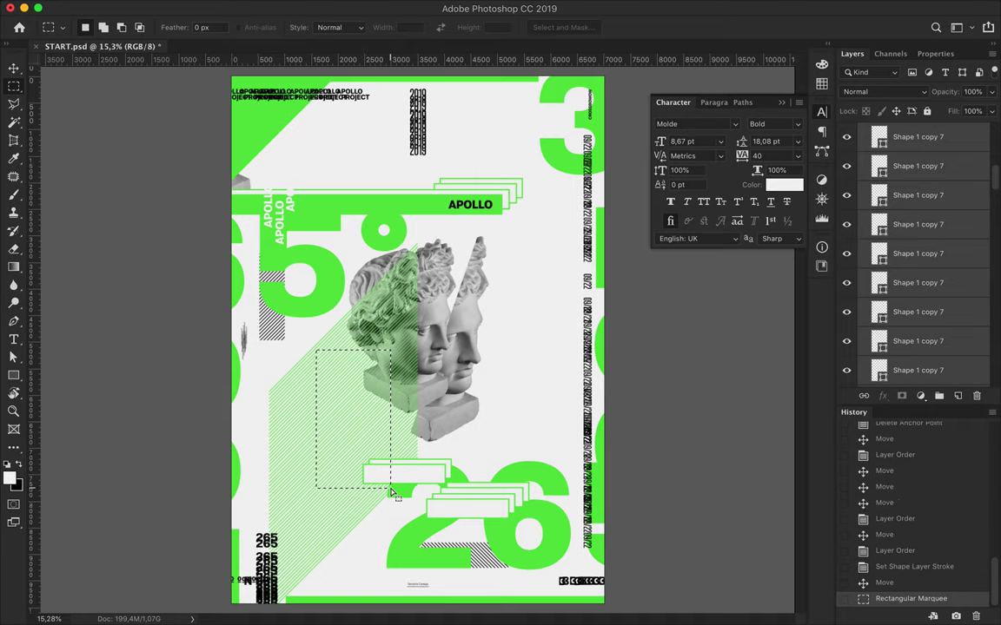
key(ctrl+e)
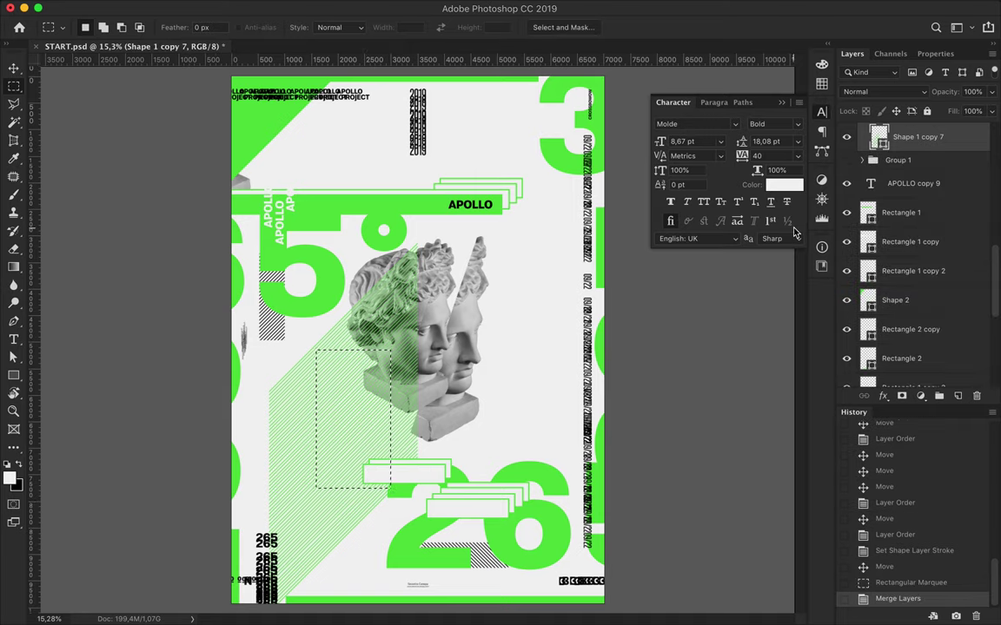
key(v)
key(ctrl+c)
key(ctrl+v)
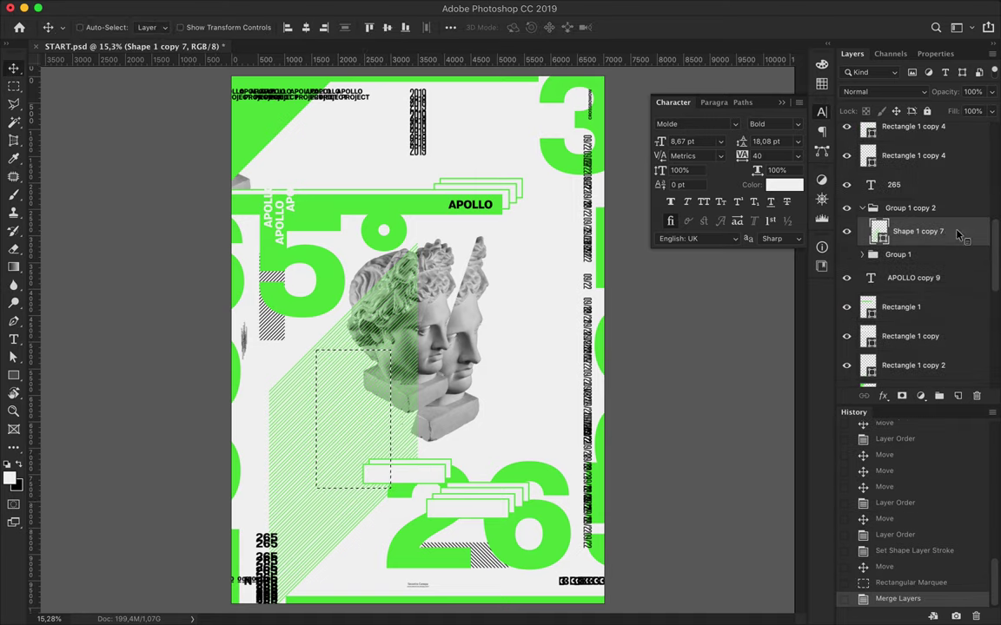
mouse_move(347, 408)
mouse_down()
mouse_move(258, 424)
mouse_move(262, 438)
mouse_up()
drag(315, 311, 295, 312)
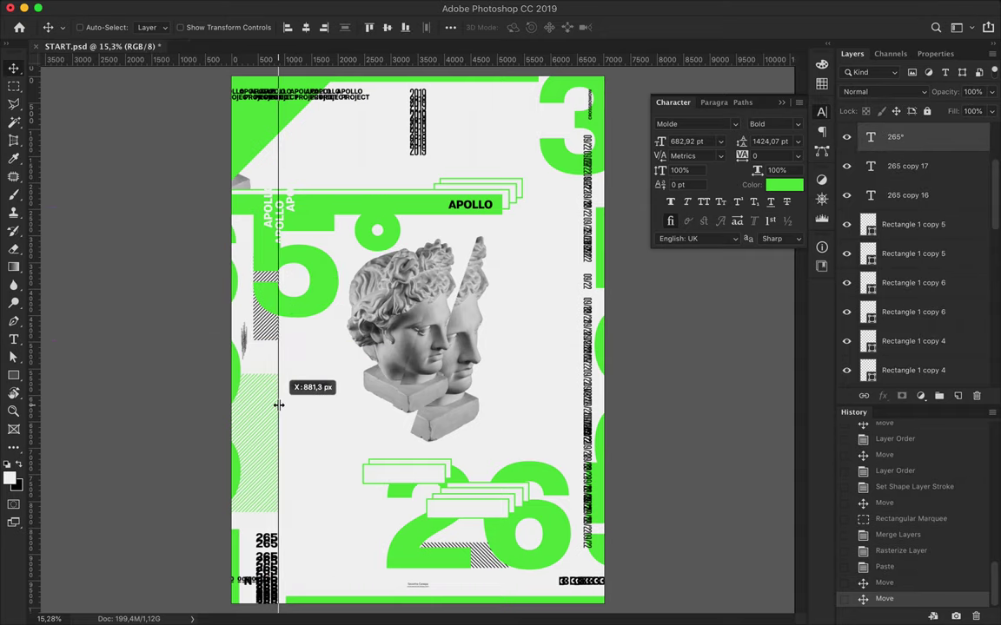
Step: Place a vertical guide at about 881 px and align the vertical APOLLO words to it
drag(280, 402, 278, 400)
scroll(278, 399, up, 3)
key(Left)
click(373, 178)
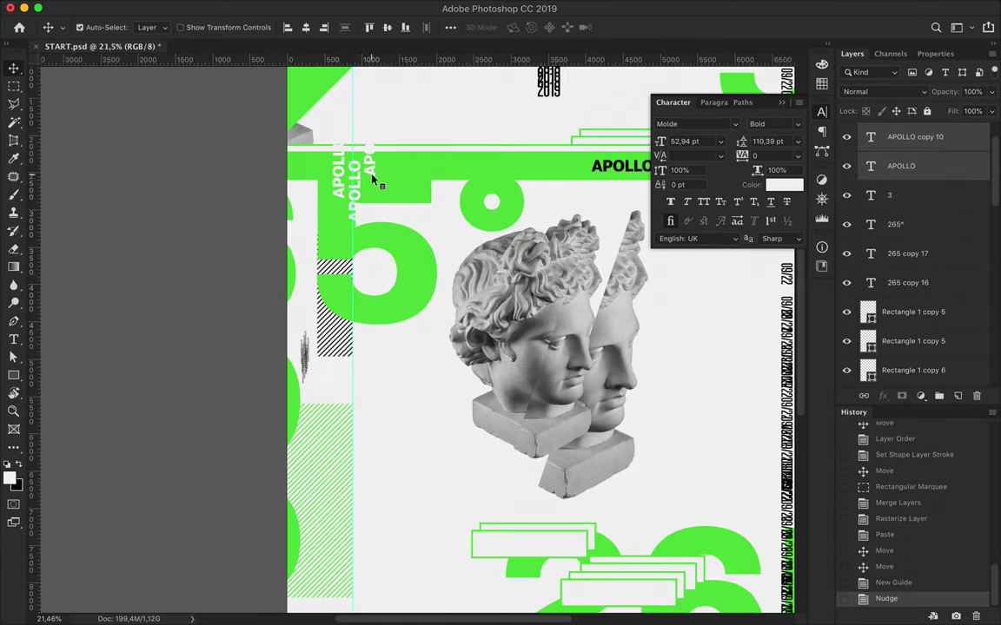
drag(365, 178, 365, 179)
scroll(425, 425, down, 3)
Step: Duplicate the spare bust to the bottom-right edge and enlarge it there
ctrl+click(255, 198)
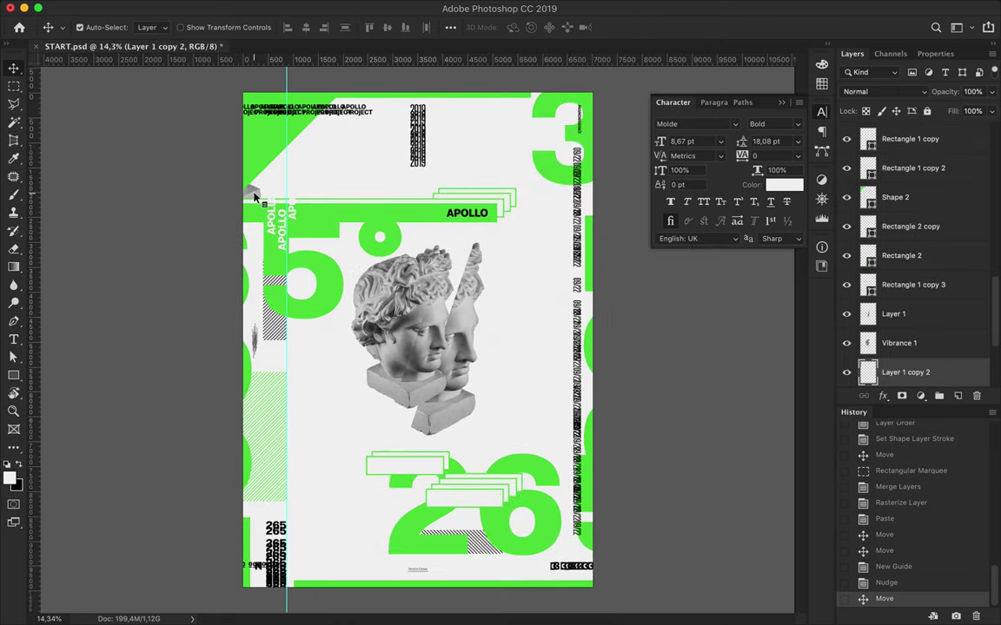
drag(897, 352, 905, 178)
drag(256, 156, 537, 487)
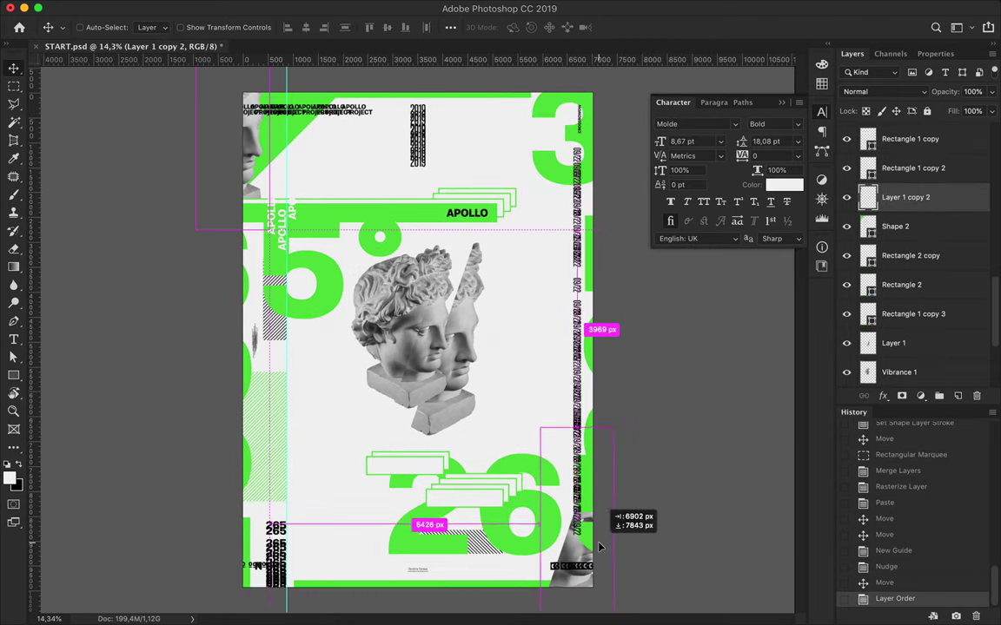
key(ctrl+t)
drag(590, 521, 614, 548)
key(Return)
drag(538, 521, 548, 553)
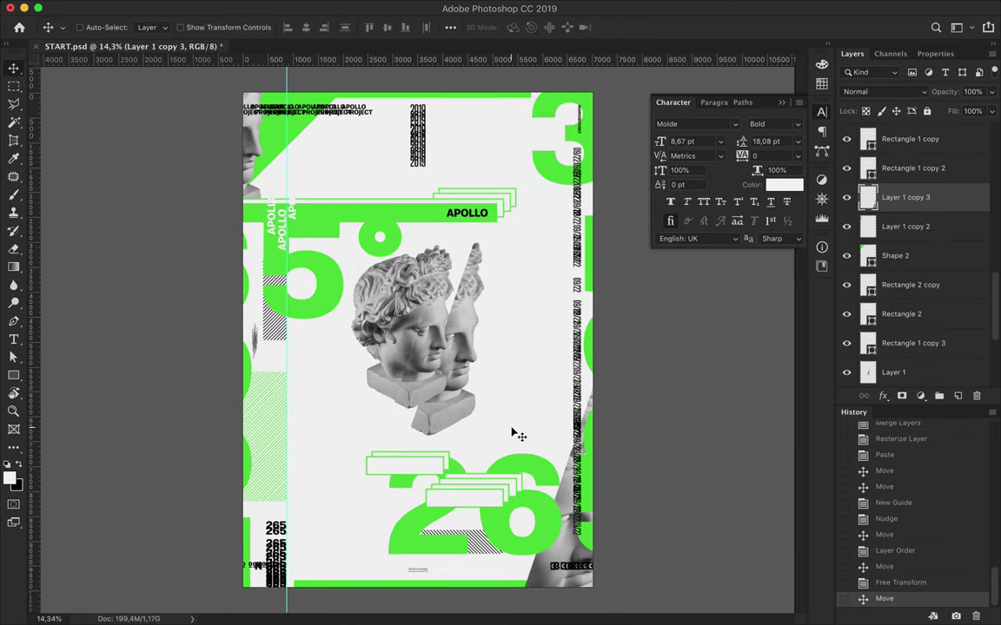
Step: Shift the main busts left and lower, then select the top green bar for transforming
ctrl+click(411, 330)
drag(410, 330, 331, 382)
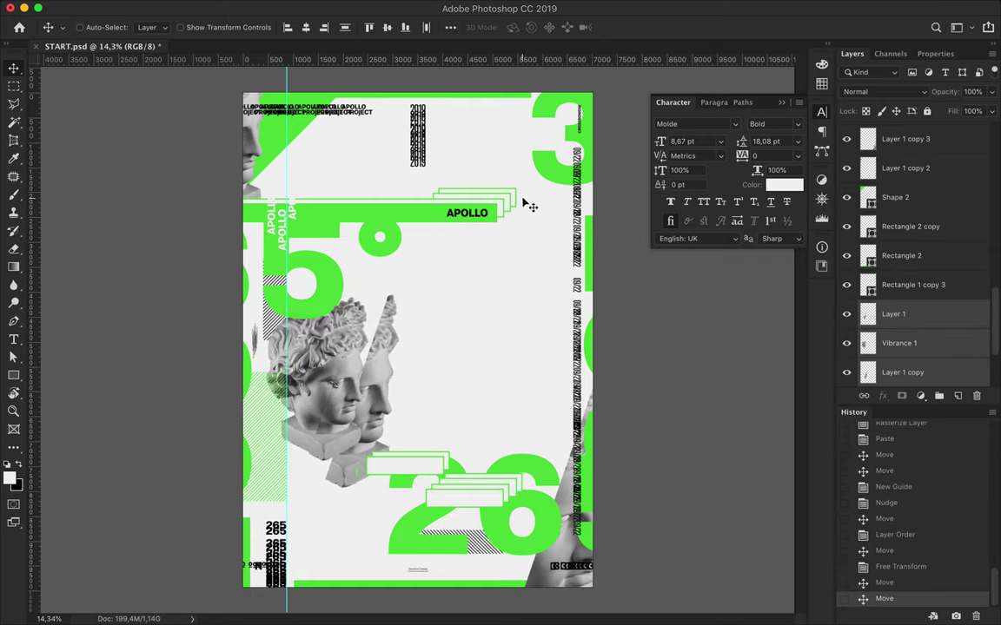
ctrl+click(436, 87)
key(ctrl+t)
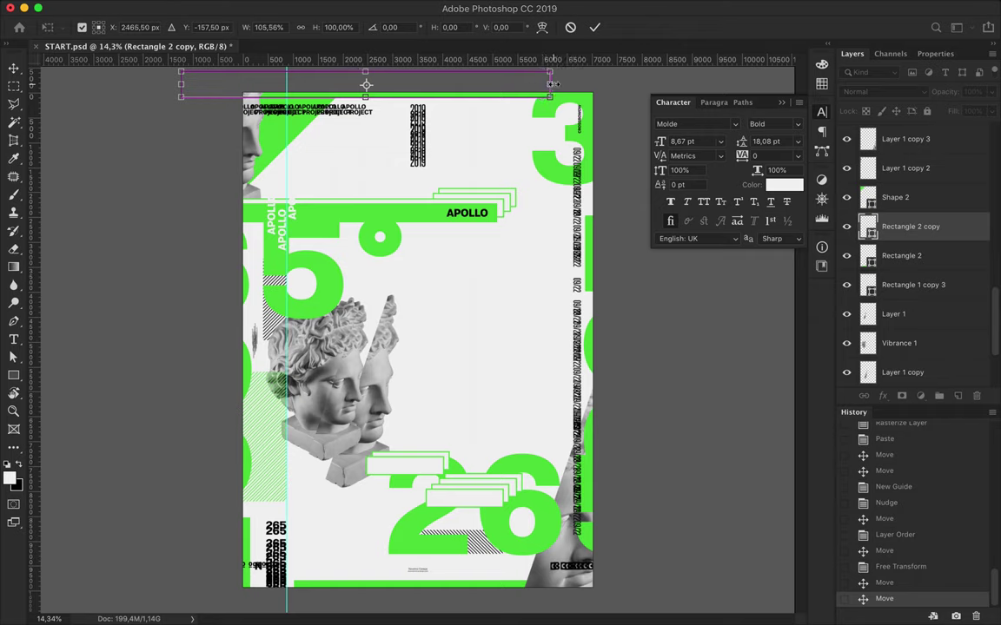
Step: Resize the top green bar, cutting its height roughly in half
drag(480, 81, 356, 63)
key(Return)
key(a)
key(ctrl+t)
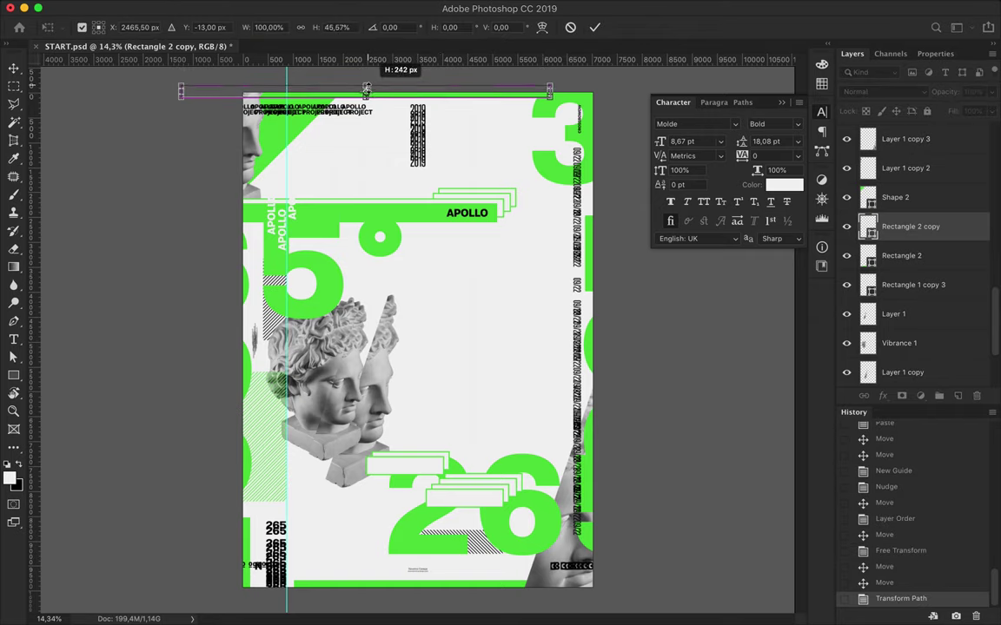
drag(487, 76, 529, 87)
key(Return)
Step: Duplicate the rectangle beside APOLLO, rotate it upright, and repeat it into a stepped row of bars
key(v)
drag(508, 204, 323, 137)
key(ctrl+t)
key(Return)
mouse_move(912, 224)
mouse_down()
mouse_move(892, 119)
mouse_move(903, 149)
mouse_up()
drag(903, 261, 903, 208)
shift+click(912, 242)
mouse_move(359, 172)
mouse_down()
mouse_move(395, 171)
mouse_move(391, 180)
mouse_up()
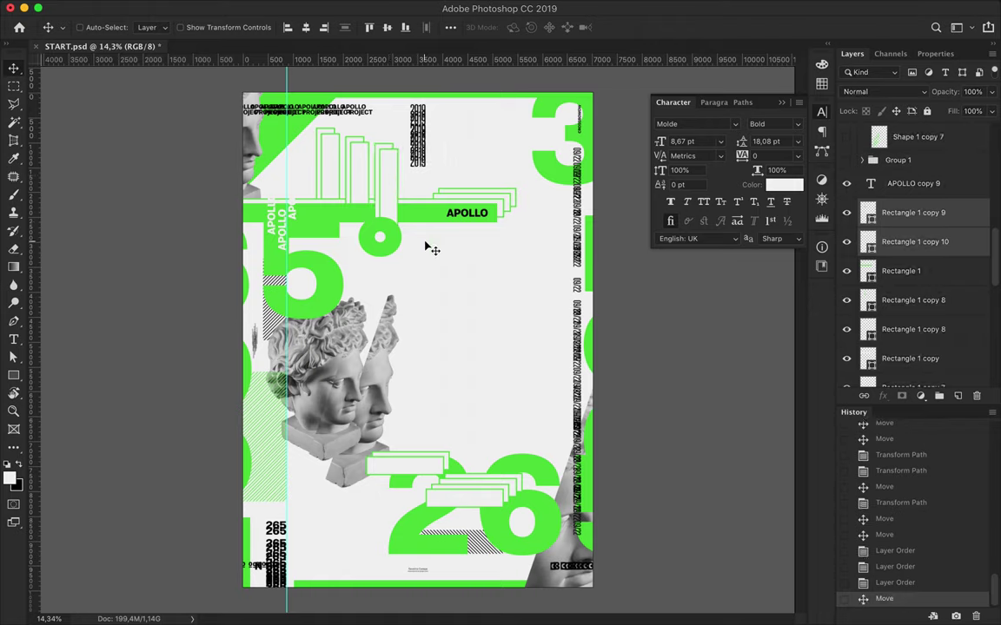
Step: Copy a slice of the green 3 and repeat it twice, stepping leftward
key(m)
mouse_move(525, 91)
mouse_down()
mouse_move(595, 186)
mouse_move(519, 172)
mouse_up()
key(ctrl+c)
key(ctrl+v)
key(v)
drag(519, 172, 484, 172)
drag(483, 172, 466, 172)
Step: Marquee a slice of the big 26 numeral on its layer
key(m)
ctrl+click(391, 502)
drag(374, 447, 469, 597)
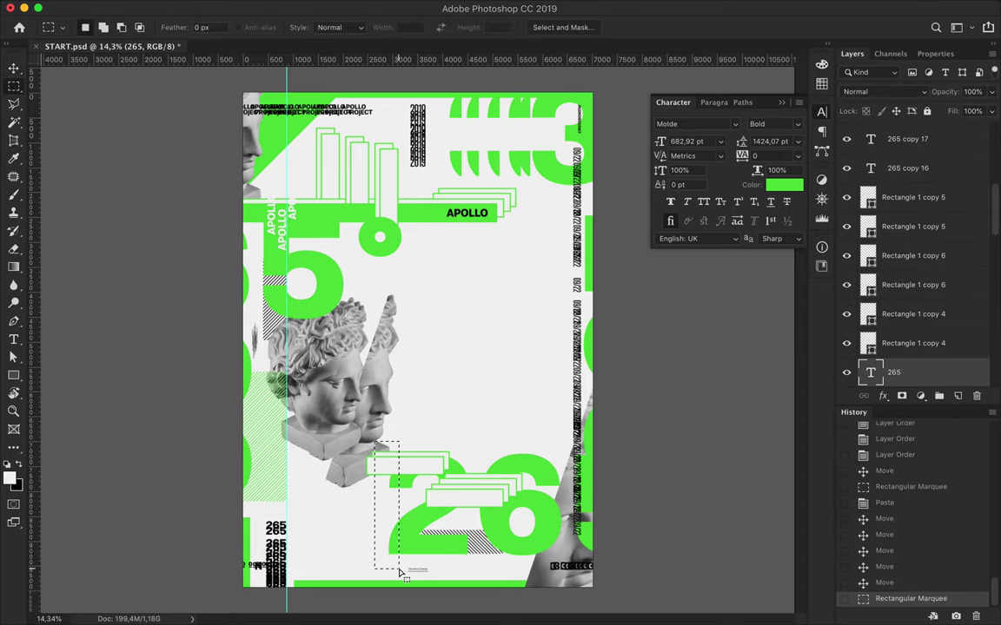
Step: Paste the 26 slice as a new layer and repeat it stepping left
key(ctrl+c)
key(ctrl+v)
key(v)
drag(391, 551, 358, 543)
drag(358, 543, 283, 545)
Step: Duplicate the short bars further left and reorder them in the layer stack
ctrl+click(347, 188)
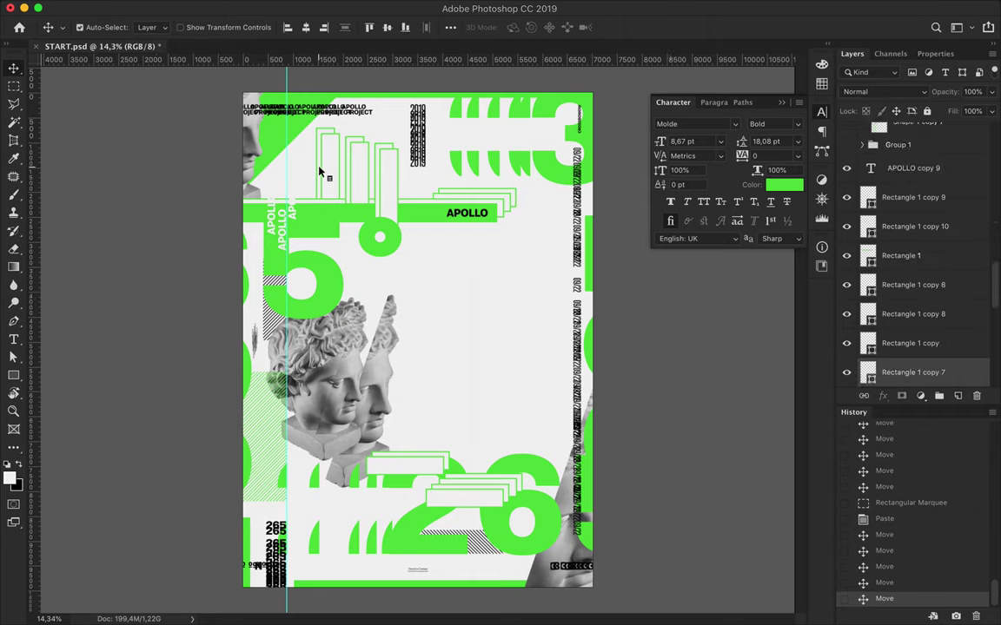
drag(339, 148, 291, 148)
mouse_move(923, 312)
mouse_down()
mouse_move(893, 257)
mouse_move(911, 274)
mouse_up()
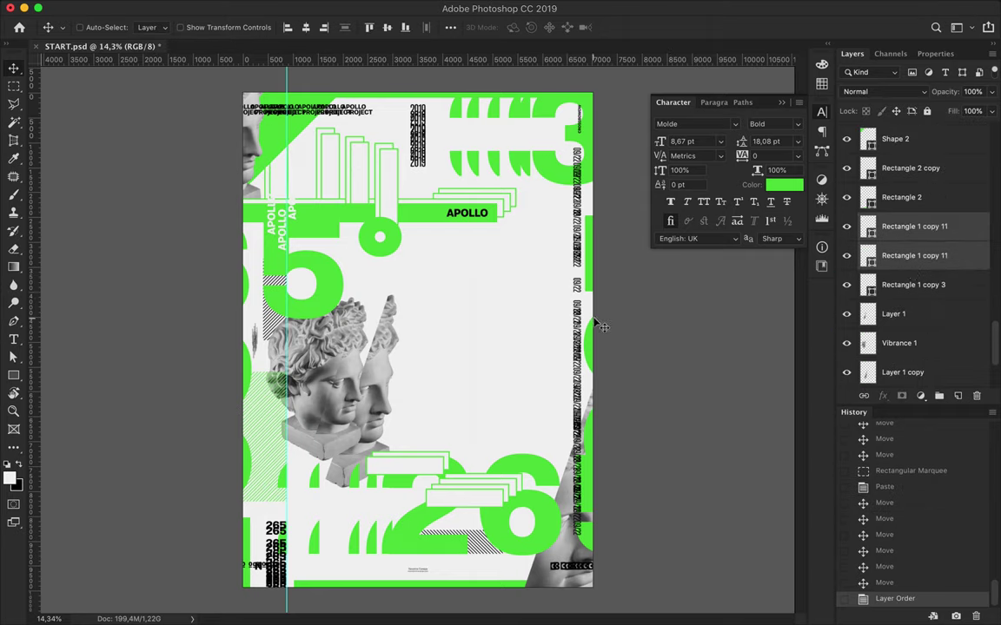
Step: Add half-circle numeral fragments repeating rightward under the APOLLO bar, then save the poster
key(m)
key(ctrl+v)
mouse_move(330, 285)
mouse_down()
mouse_move(350, 322)
mouse_move(304, 243)
mouse_move(374, 247)
mouse_move(438, 280)
mouse_up()
key(v)
drag(467, 278, 509, 279)
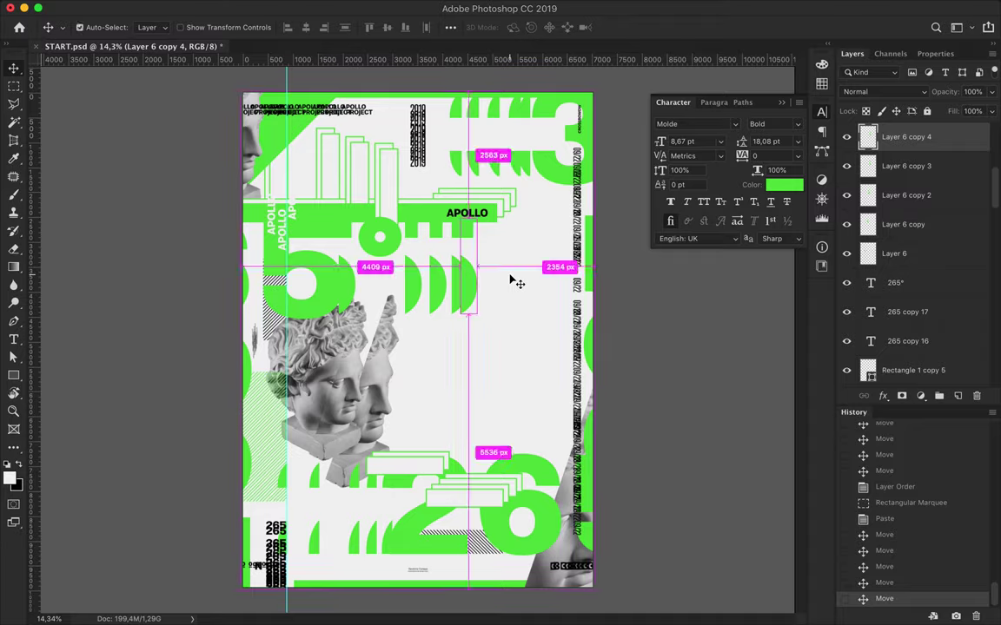
key(ctrl+s)
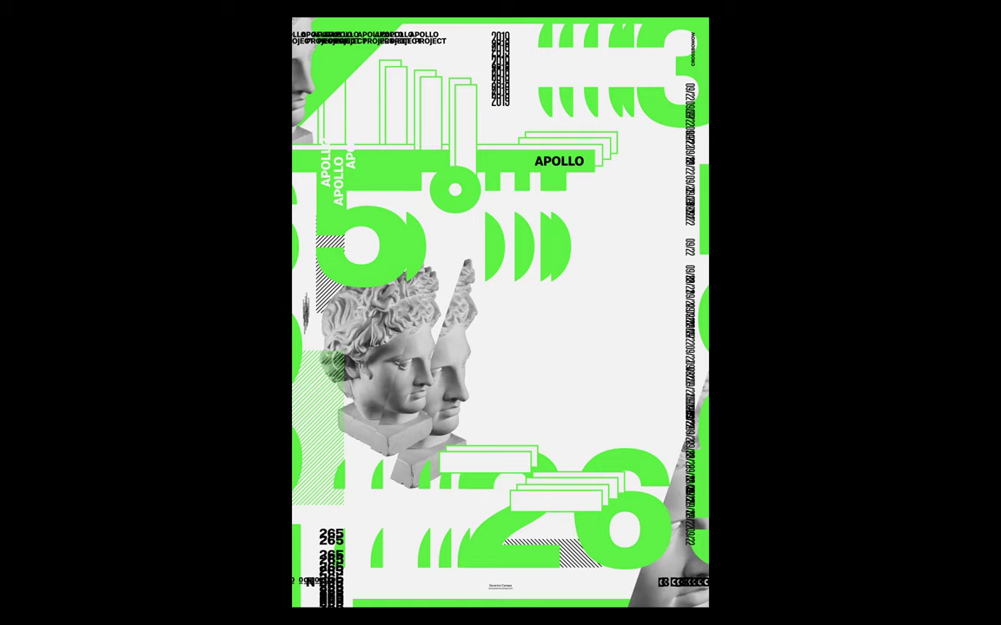